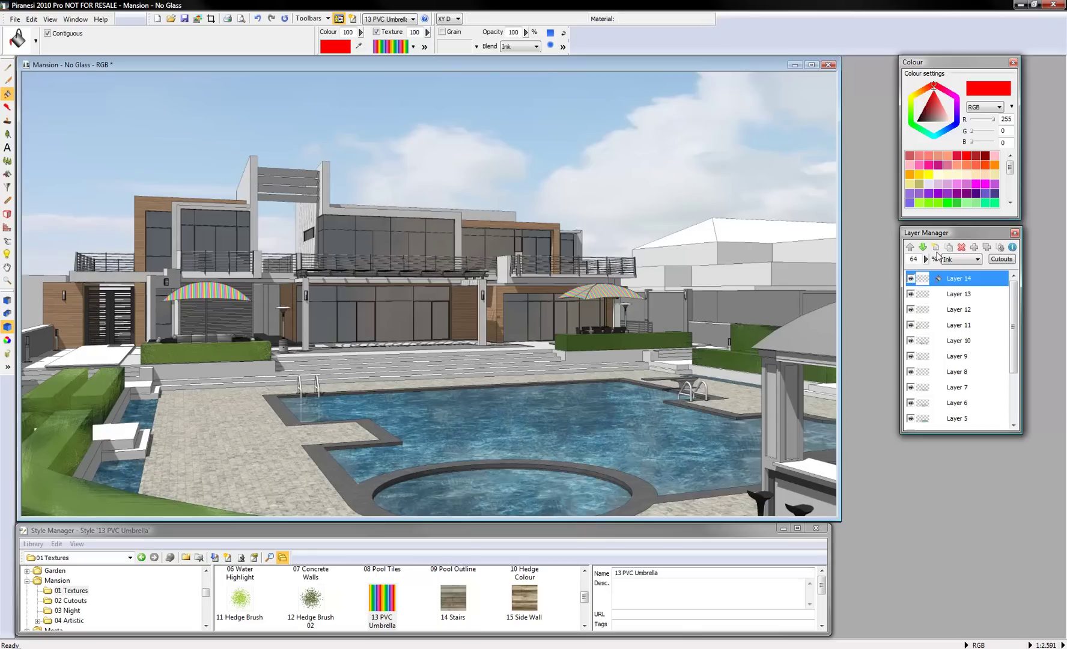
Step: Fill the terrace steps with the 14 Stairs texture on a new Ink-blend layer at 70% opacity
click(456, 596)
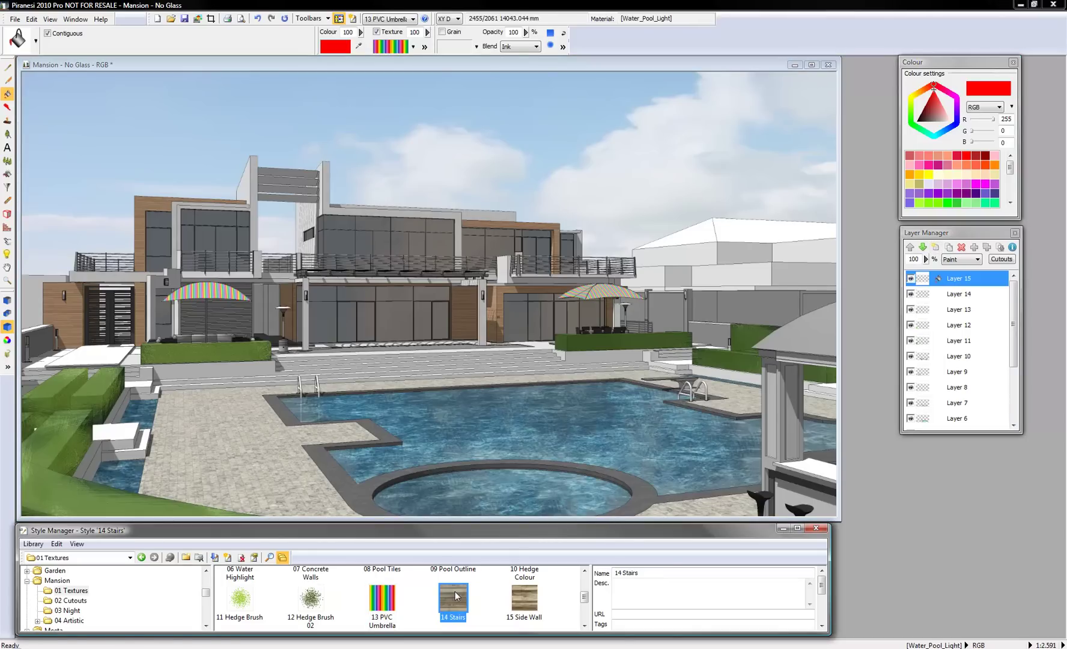
click(913, 247)
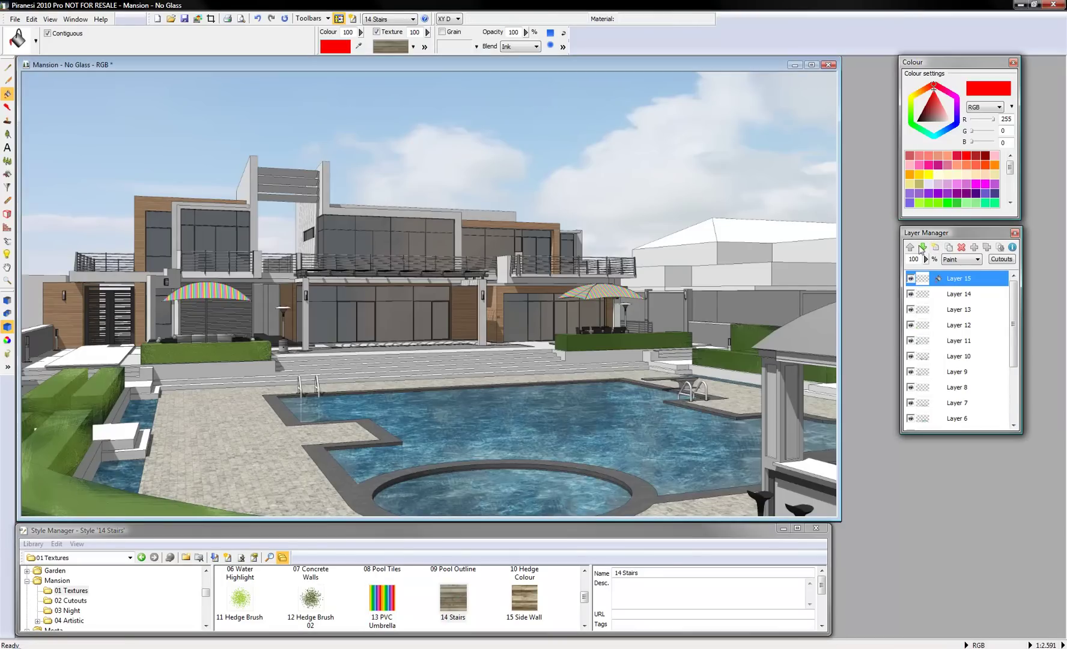
click(977, 260)
click(965, 277)
click(349, 364)
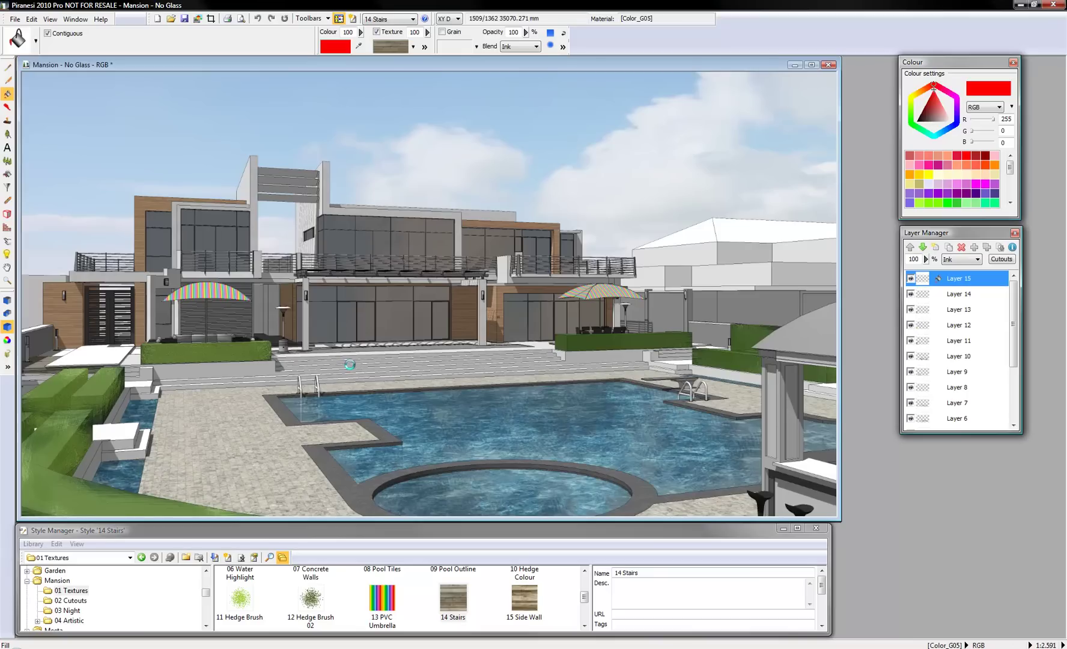
click(926, 260)
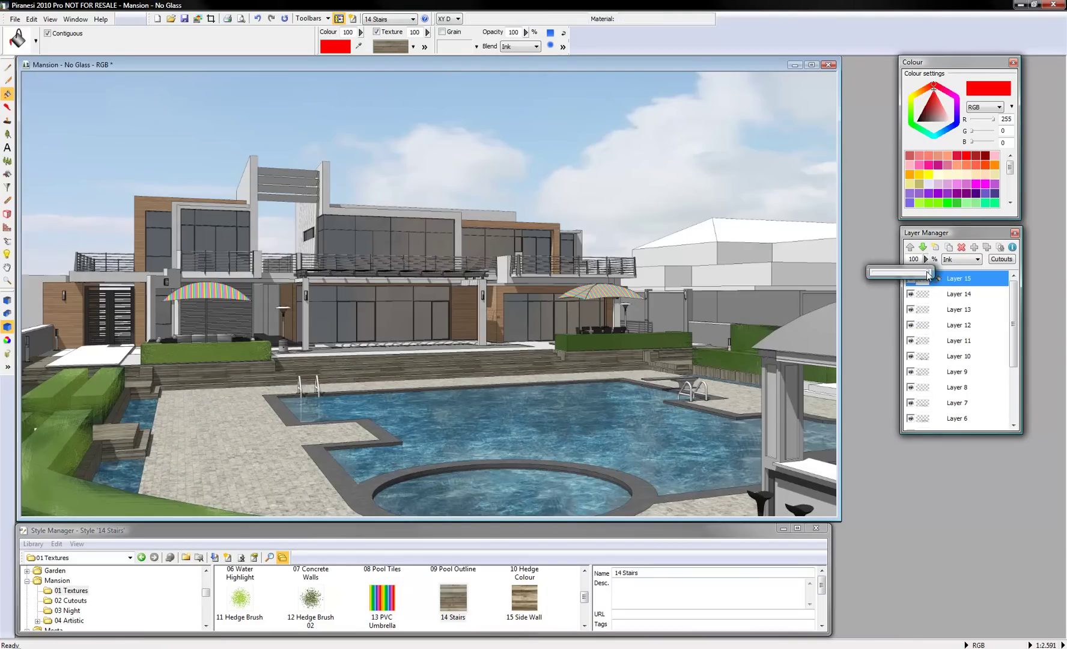
drag(928, 275, 912, 278)
Step: Fill the wall behind the right umbrella with 15 Side Wall on a new Overlay layer at 64% opacity
click(522, 608)
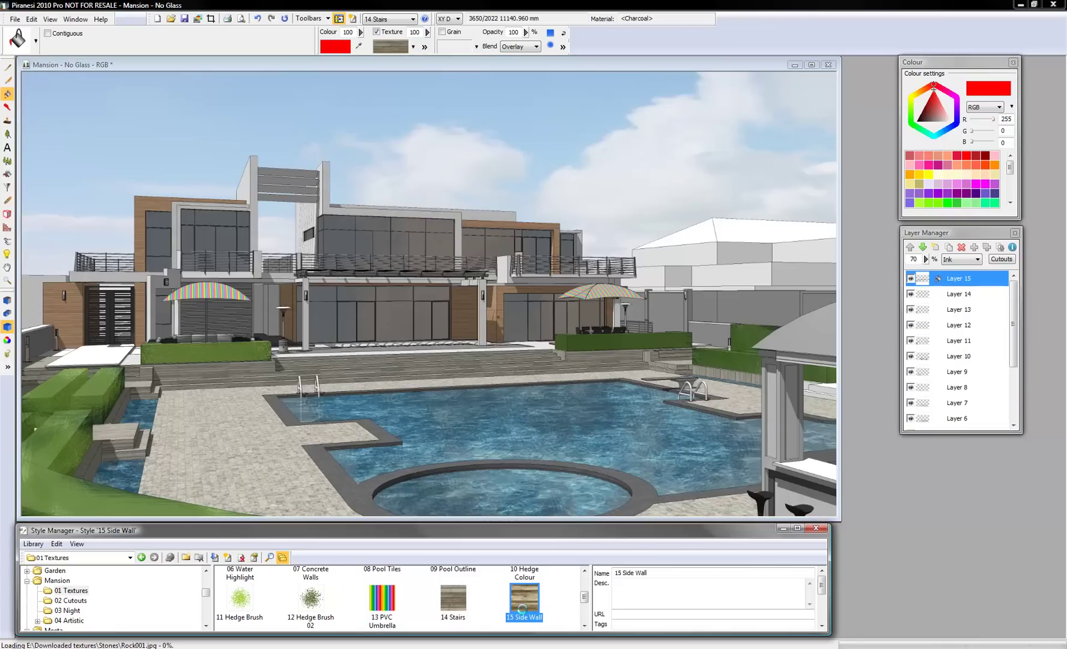
click(937, 248)
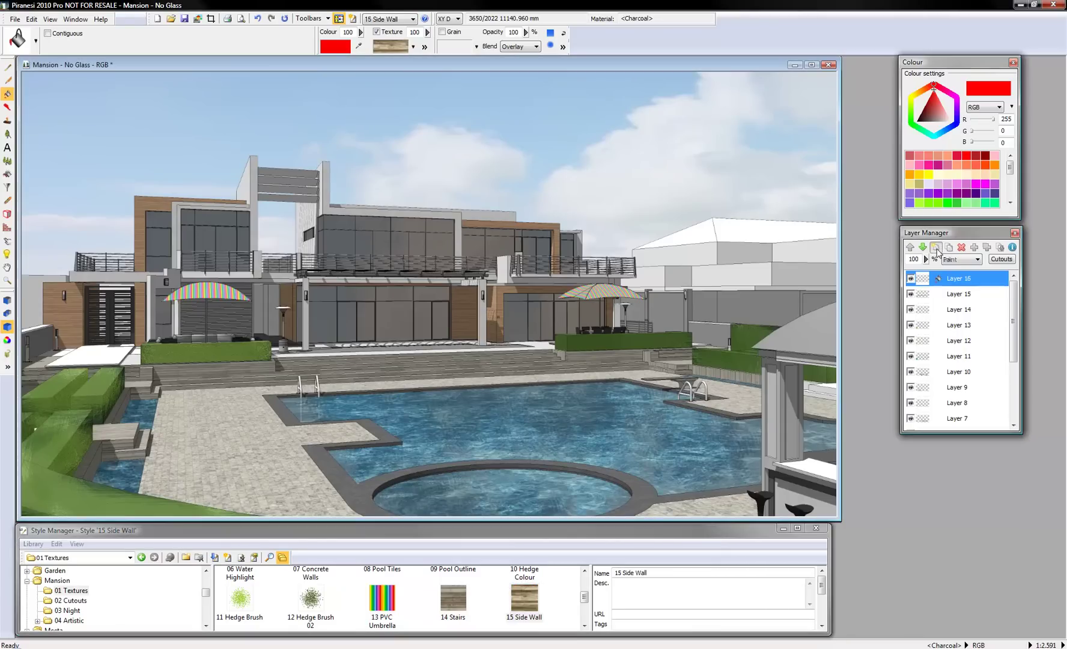
click(972, 260)
click(969, 346)
click(675, 311)
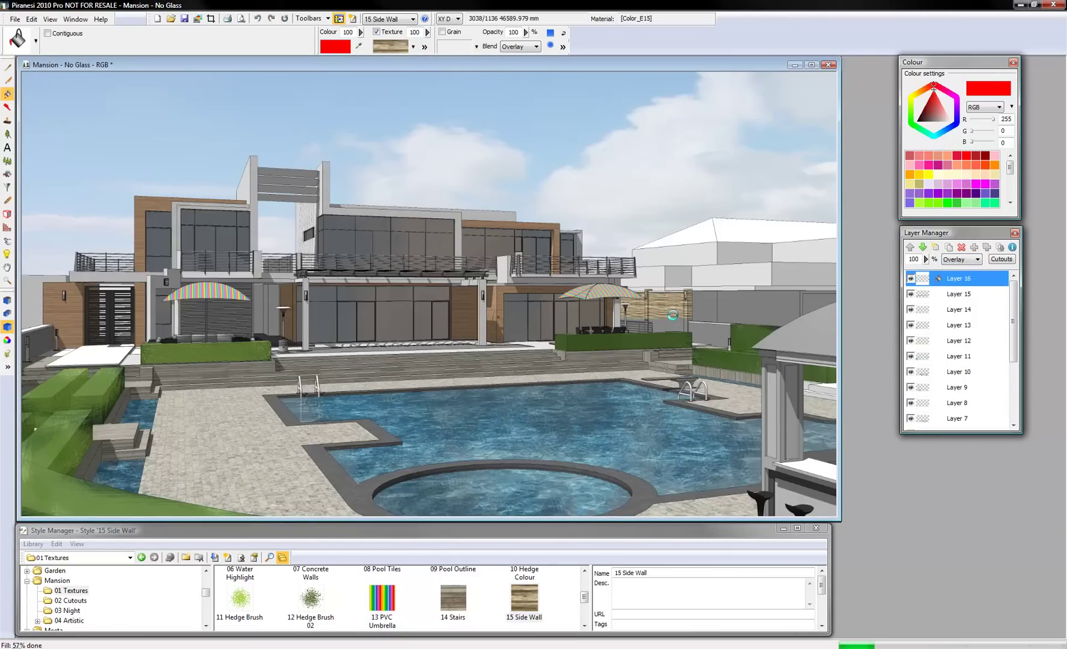
click(926, 259)
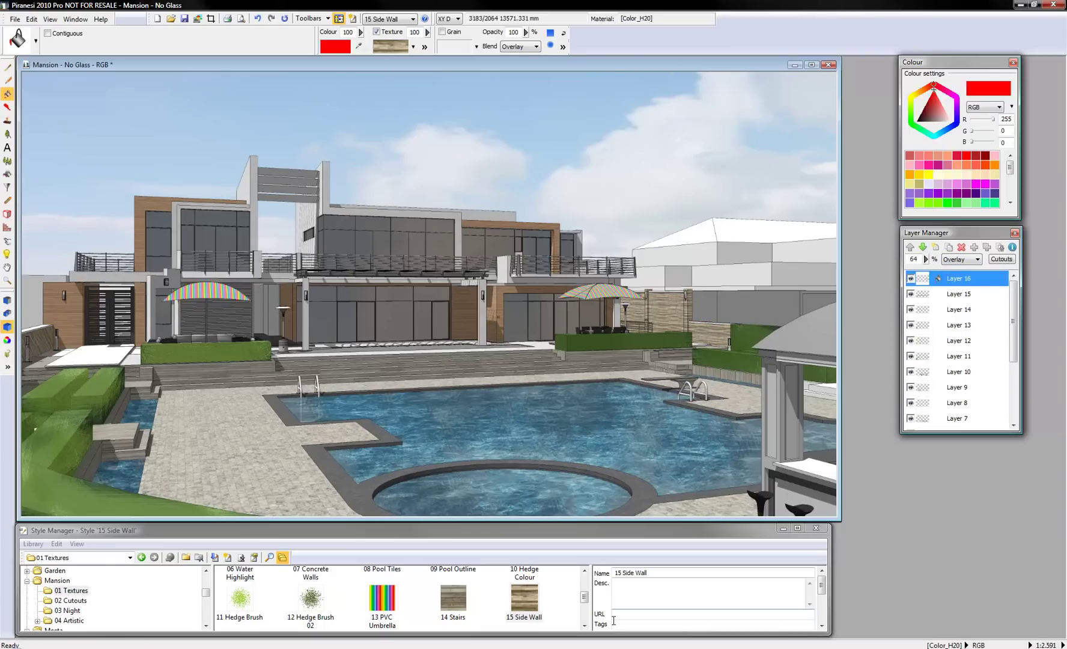
click(585, 627)
Step: Tint the strip along the terrace steps green with 16 Grass Patch on a new Ink-blend layer
click(241, 596)
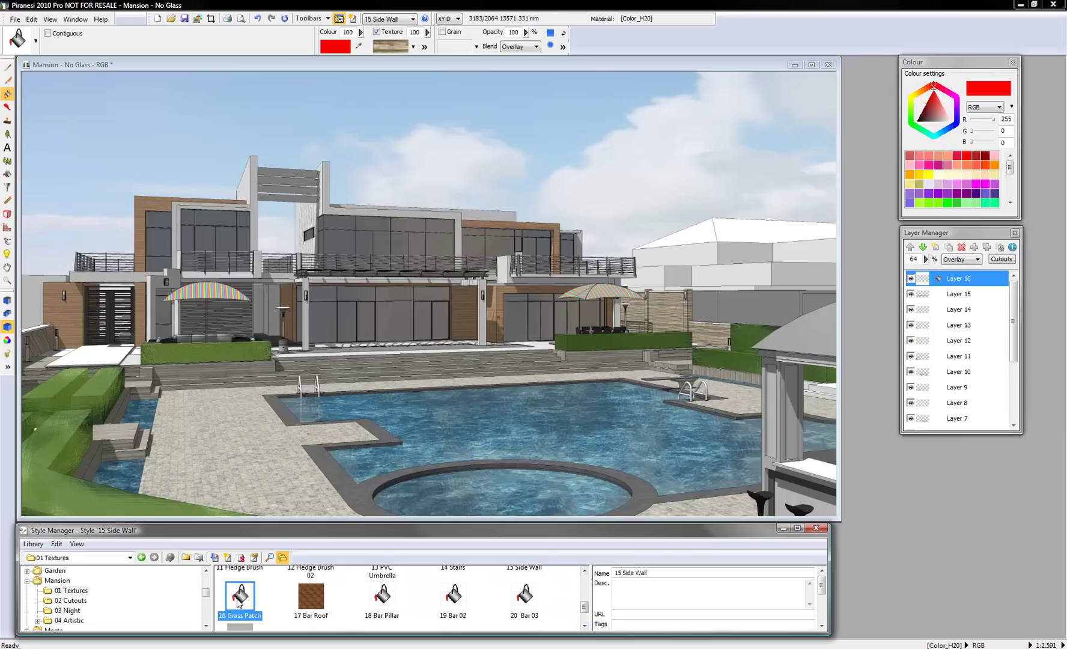
click(949, 247)
click(962, 259)
click(955, 277)
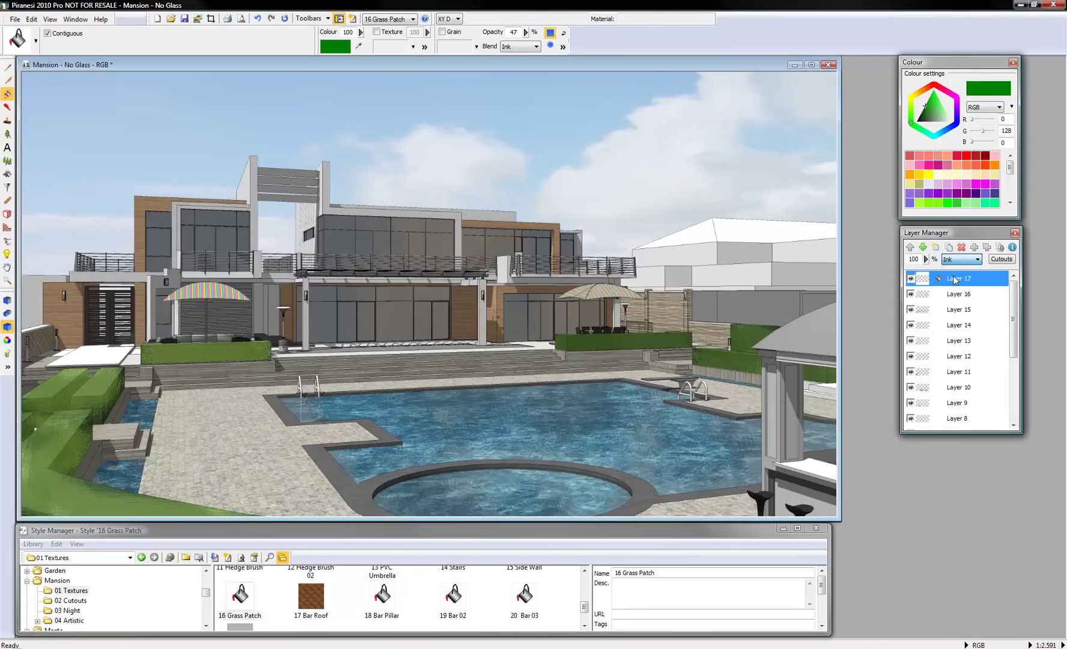
click(408, 348)
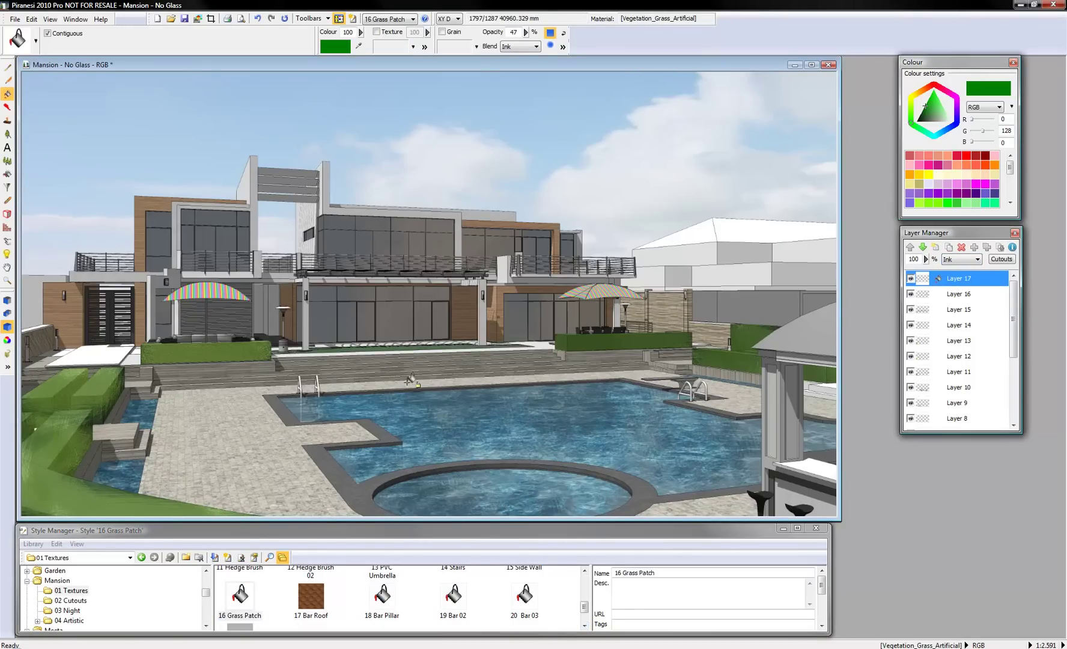
Step: Fill the gazebo roof with the 17 Bar Roof terracotta texture on a new layer
click(312, 611)
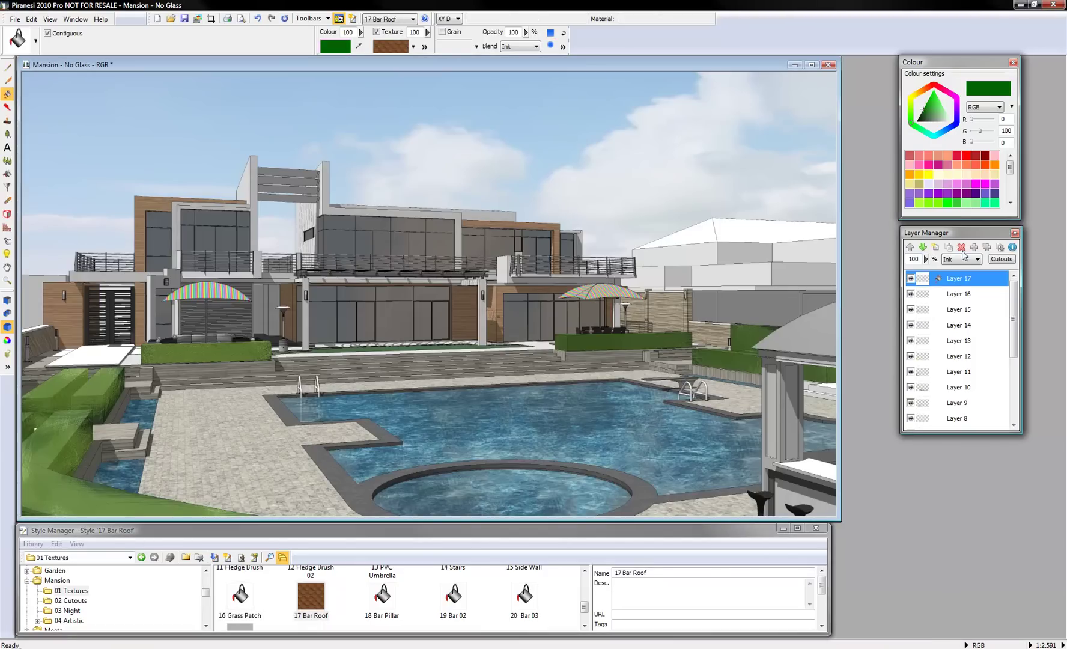
click(935, 247)
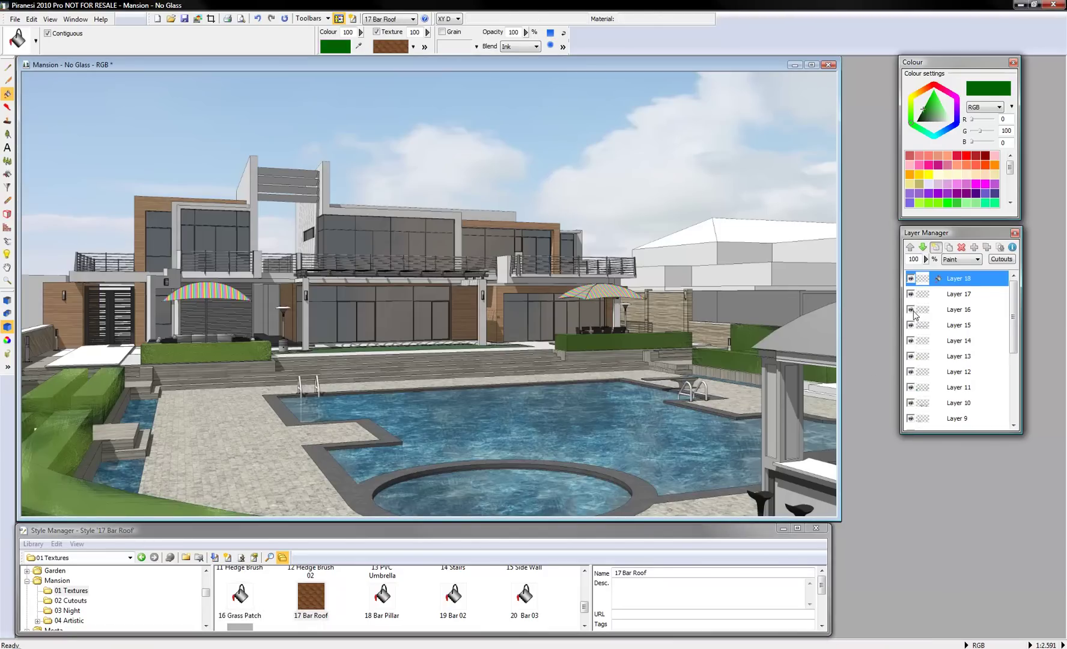
click(829, 322)
Step: Fill the bar pillar and counter beige with 18 Bar Pillar on a new Ink-blend layer
click(382, 597)
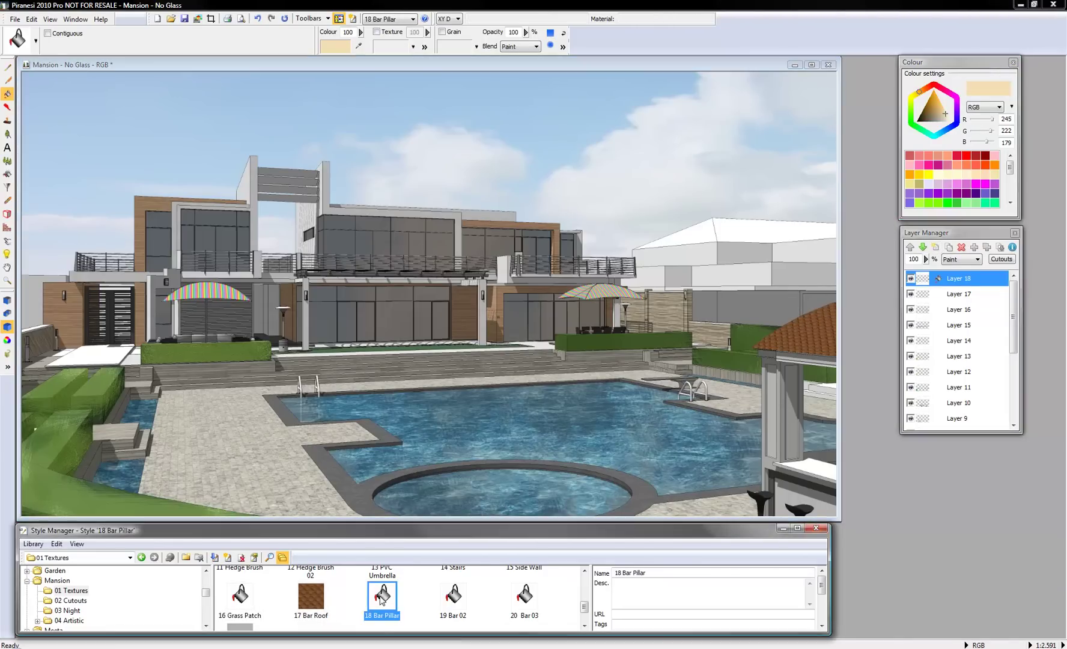
click(936, 248)
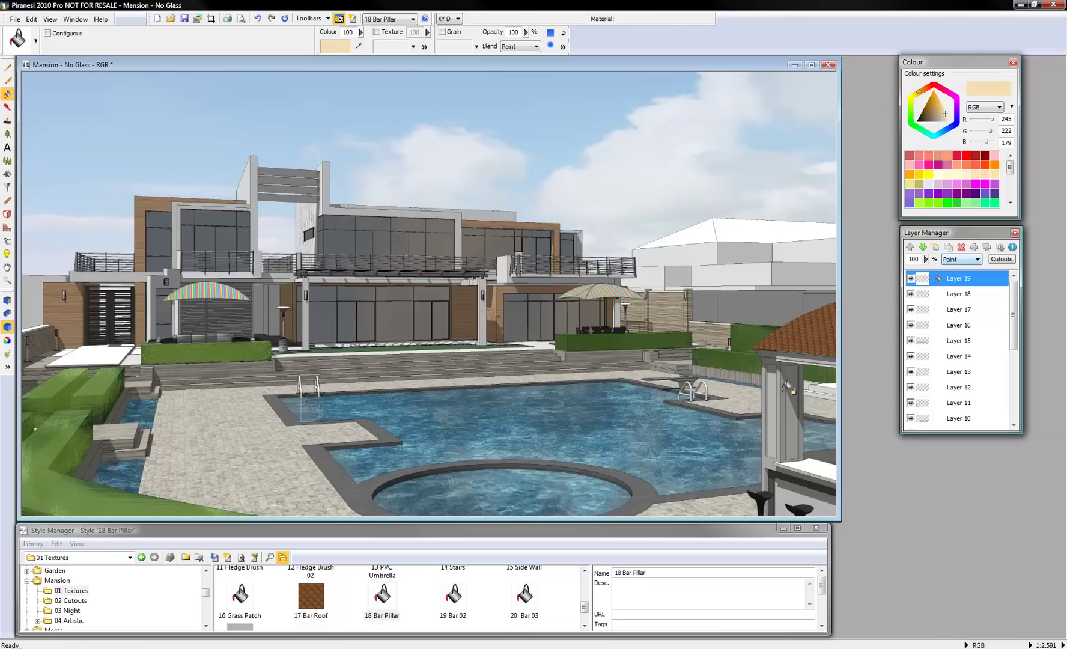
click(792, 441)
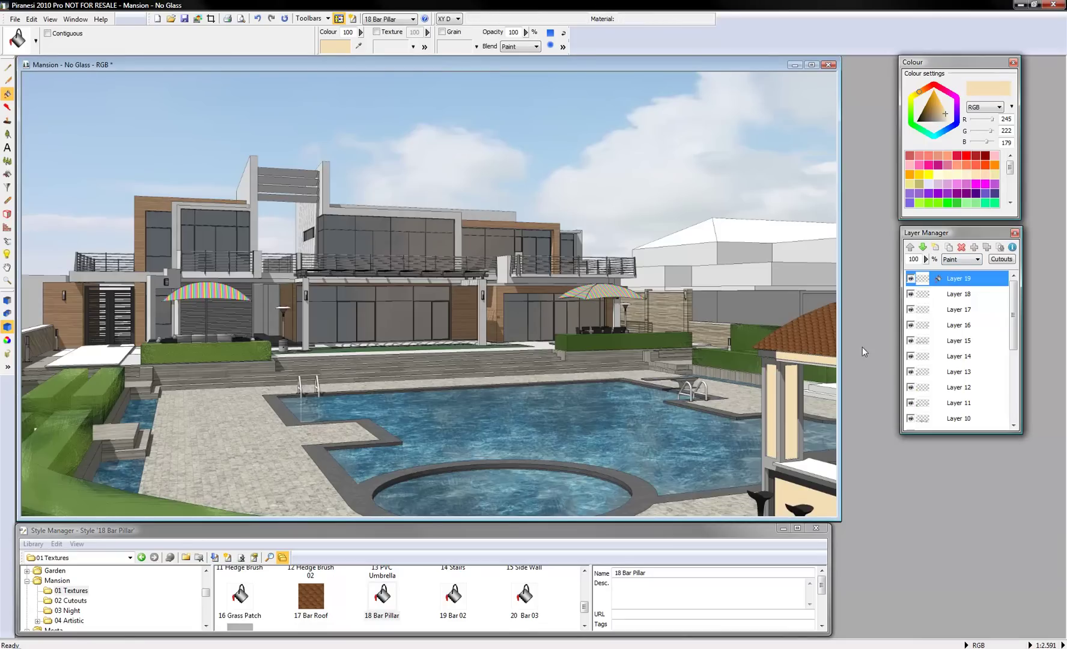
click(960, 259)
click(956, 277)
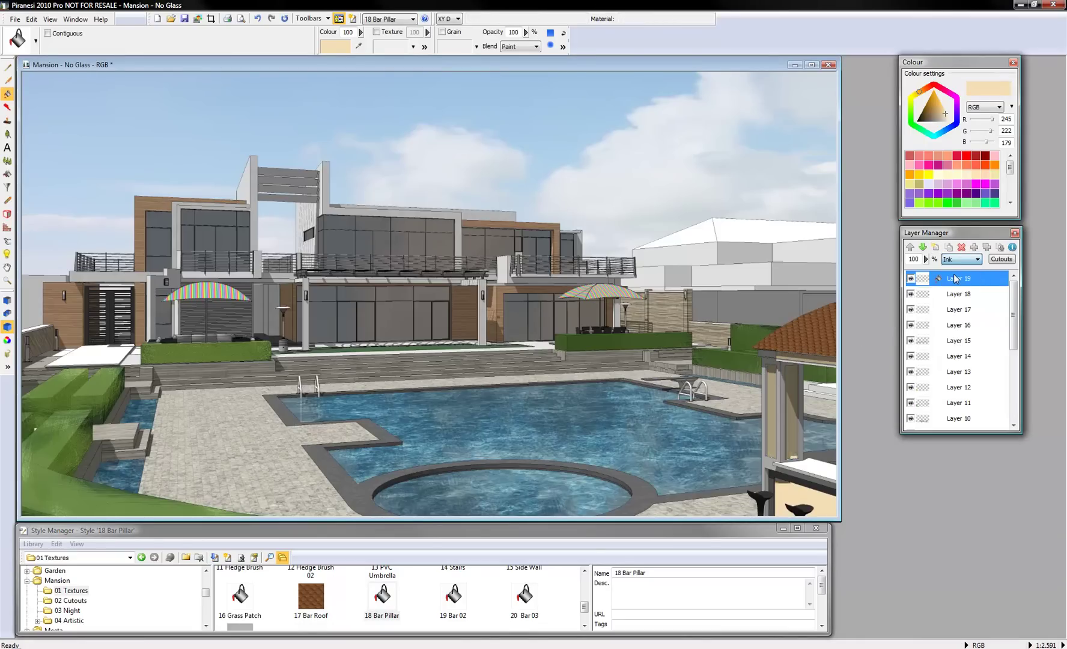
Step: Fill the right pillar and beam brownish red with 19 Bar 02 on a new Ink-blend layer
click(453, 596)
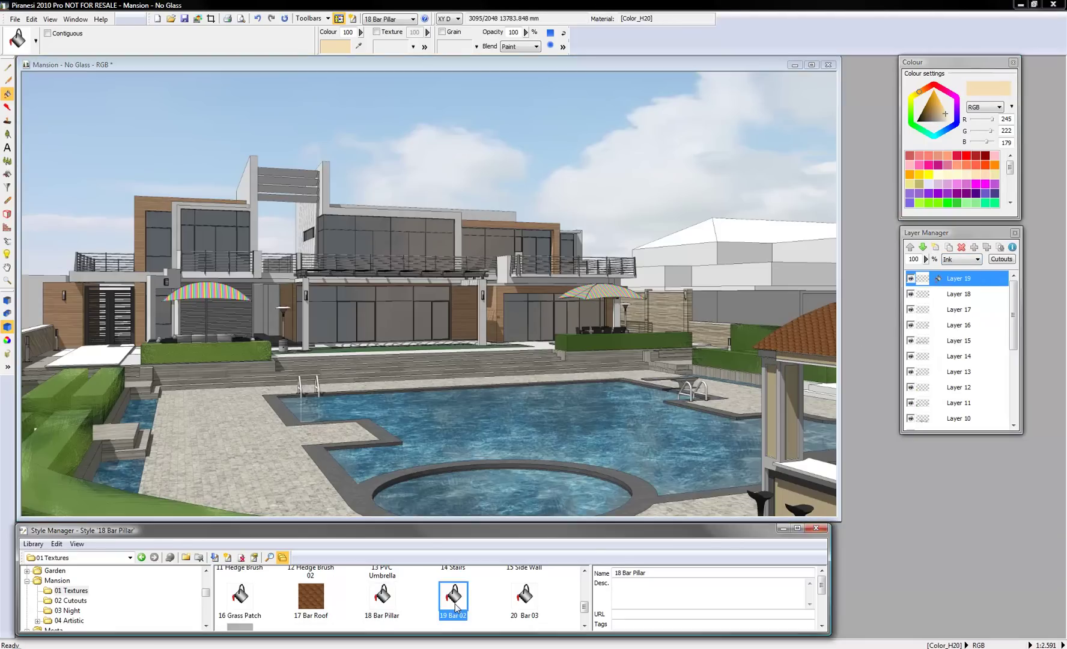
click(942, 249)
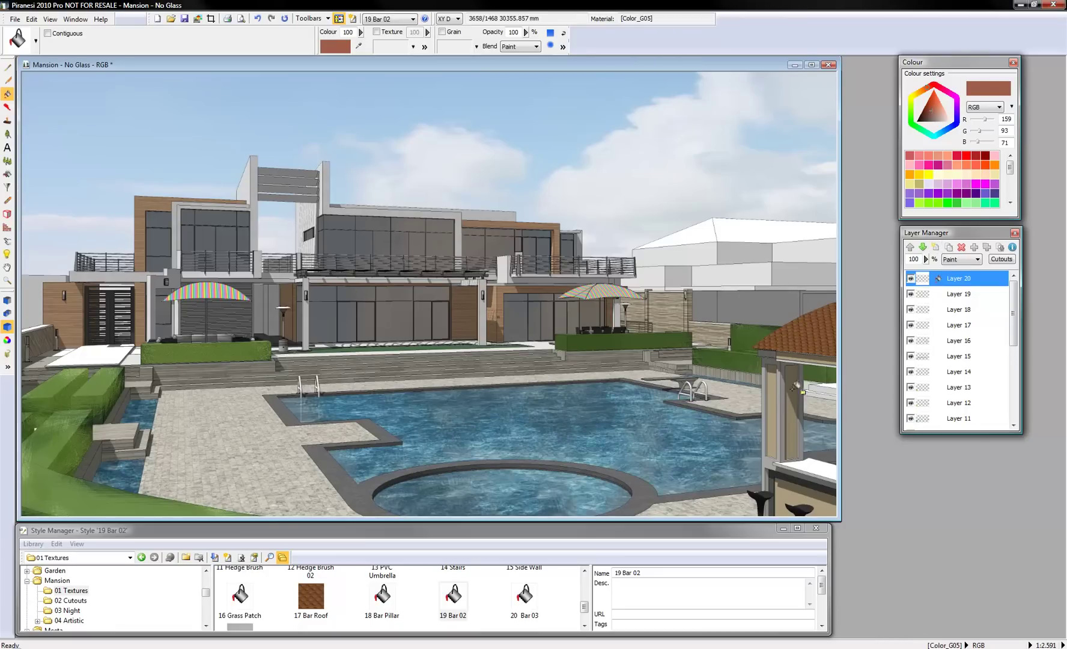
click(799, 388)
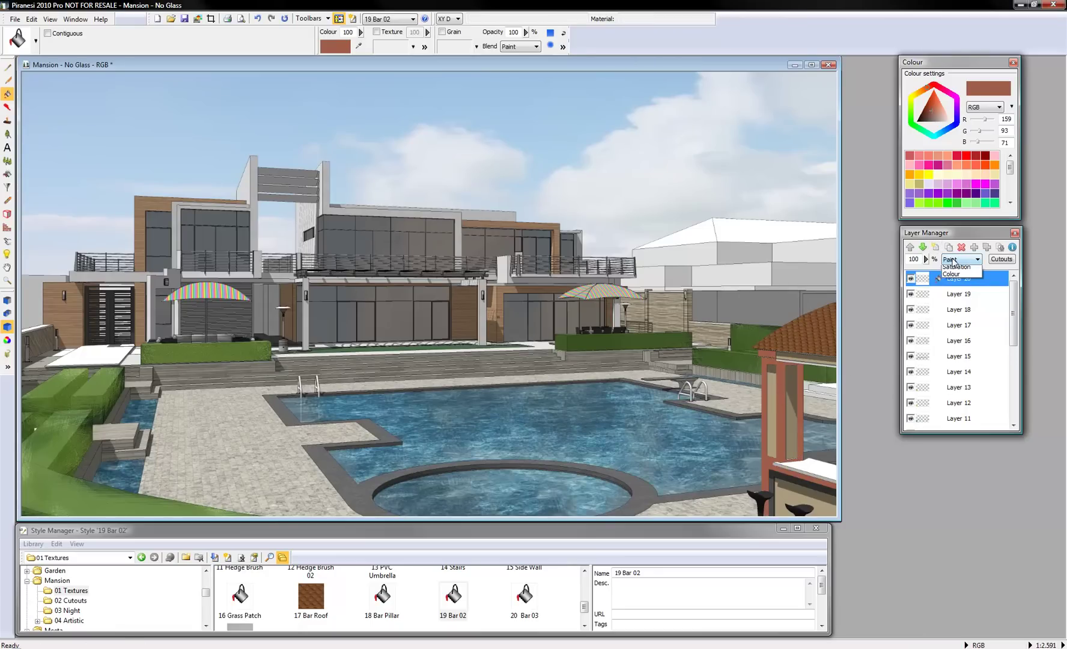
click(962, 260)
click(955, 276)
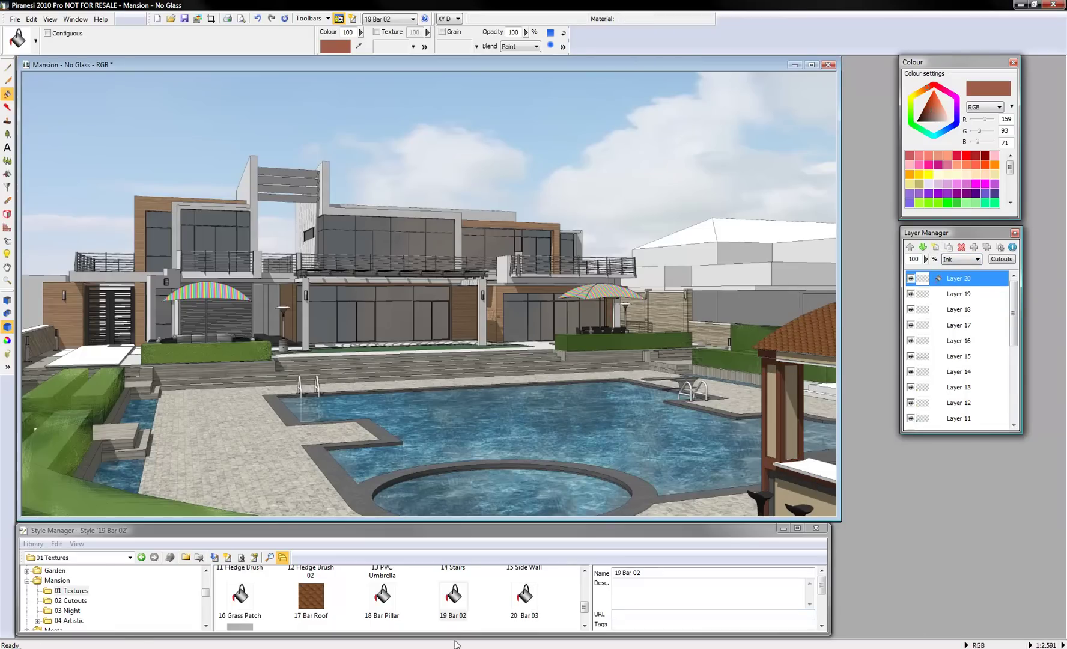
Step: Fill the bar front pale yellow with 20 Bar 03 on an Overlay-blend layer
click(516, 608)
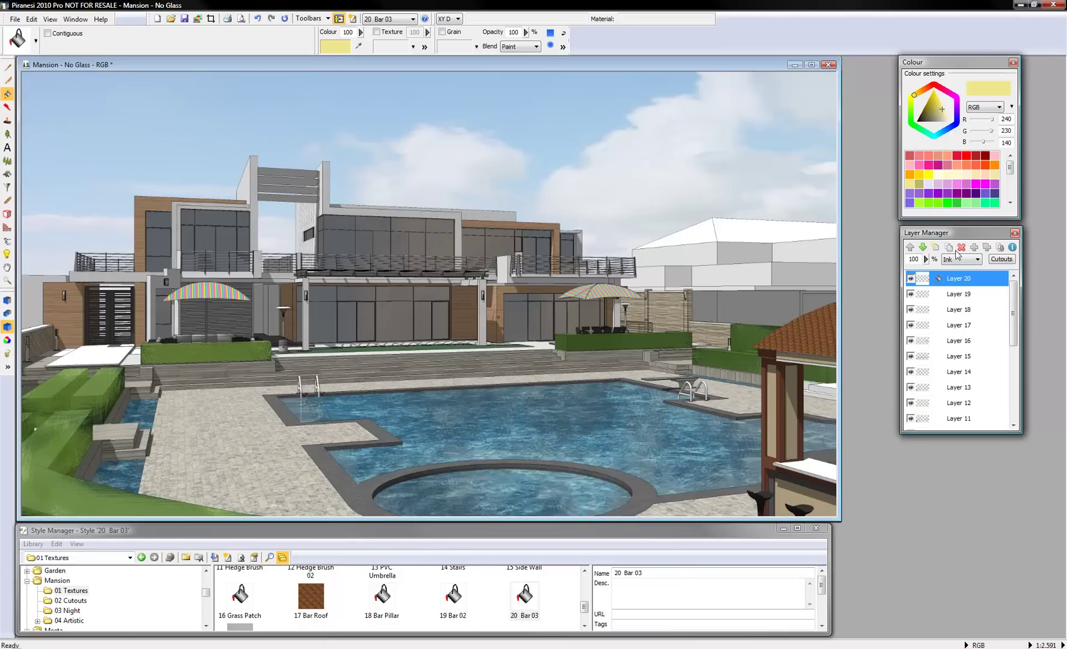
click(962, 259)
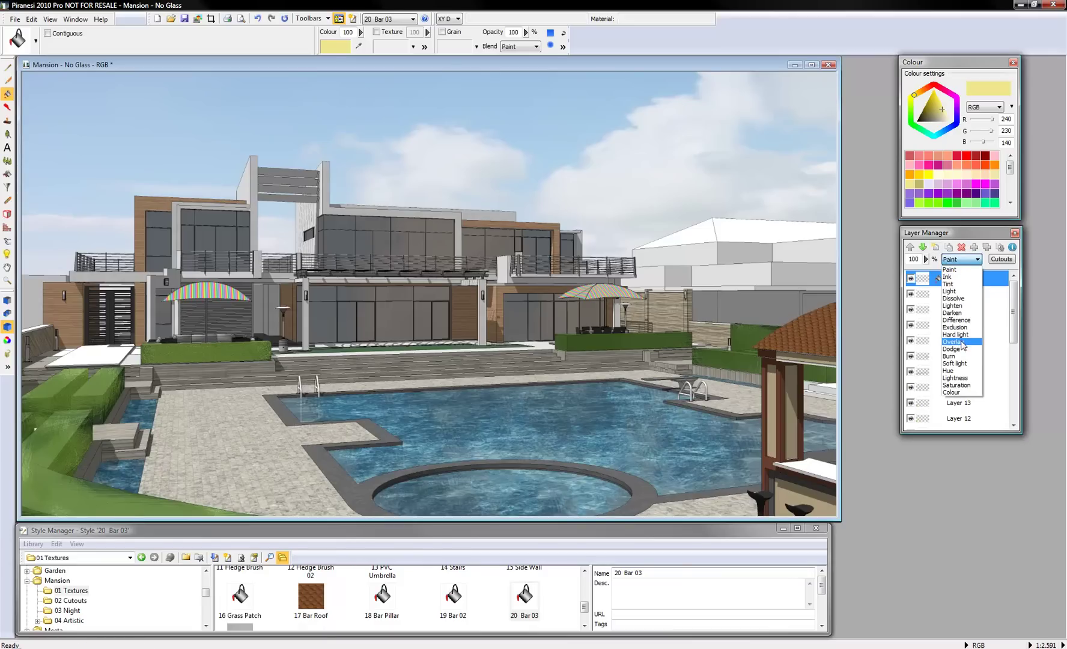
click(961, 341)
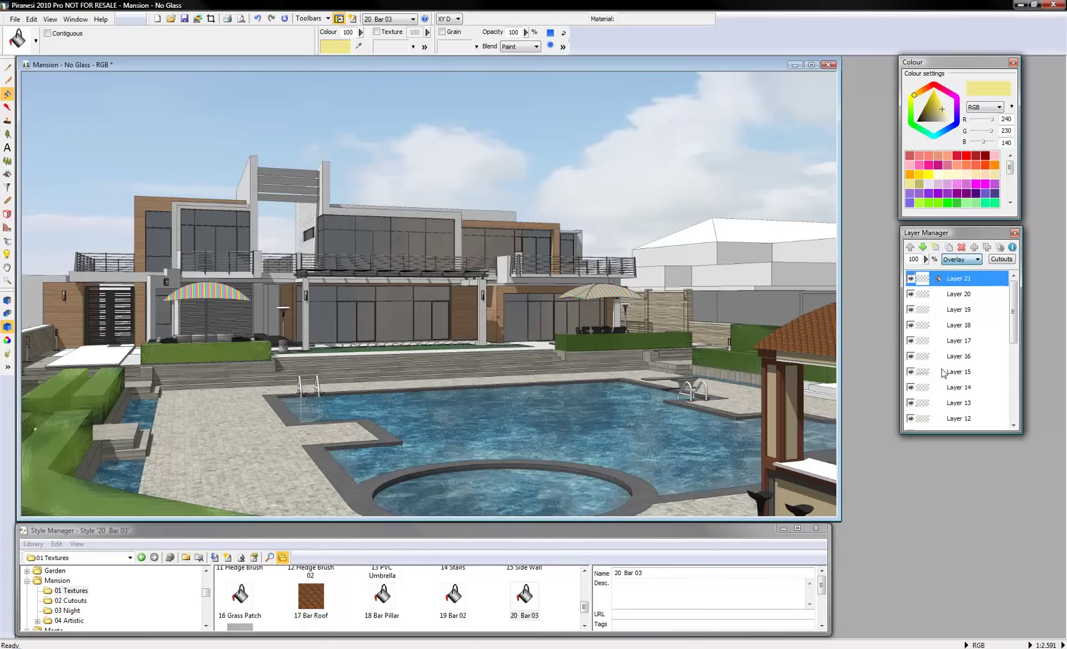
click(773, 479)
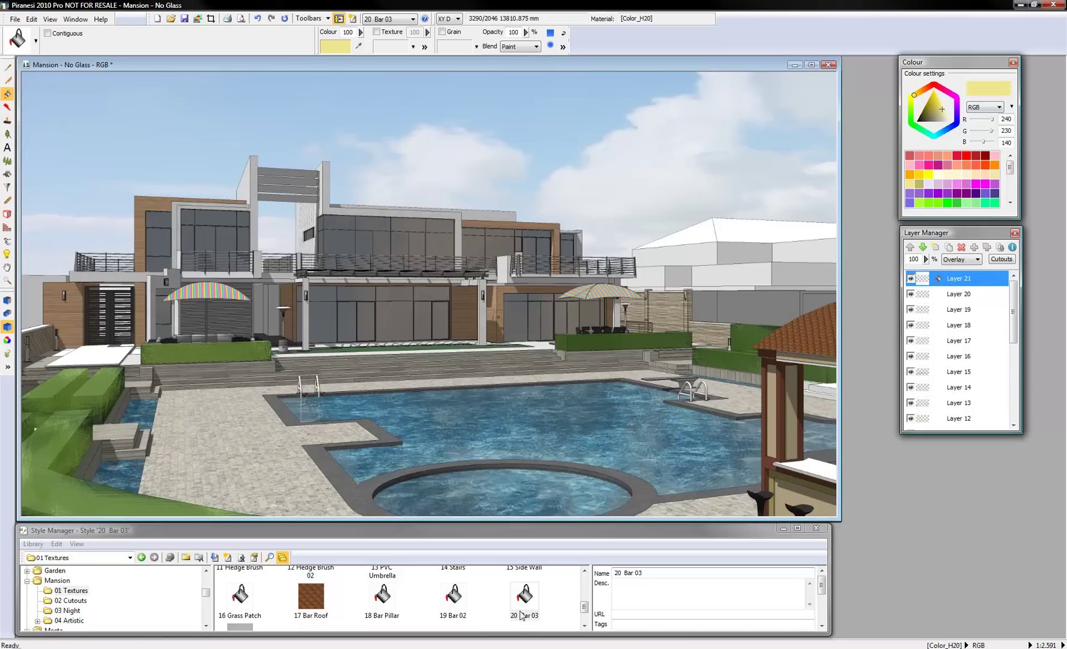
click(521, 601)
scroll(521, 601, down, 1)
Step: Fill the facade with 21 Metal Facade in Overlay blend, then add a new layer using 22 Reflections
click(240, 598)
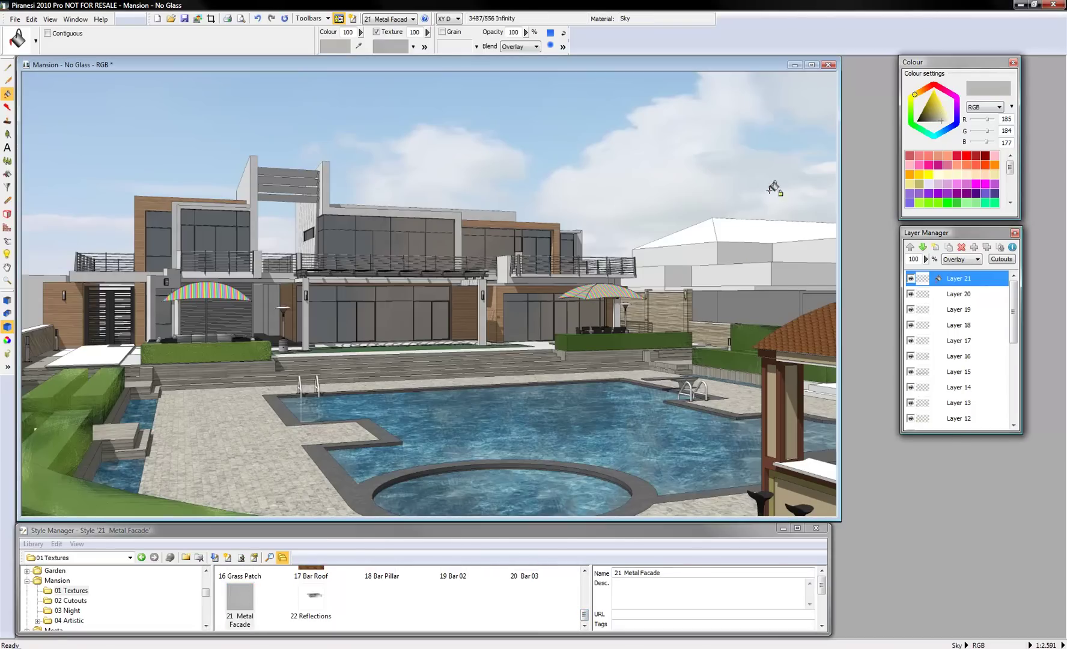
click(953, 262)
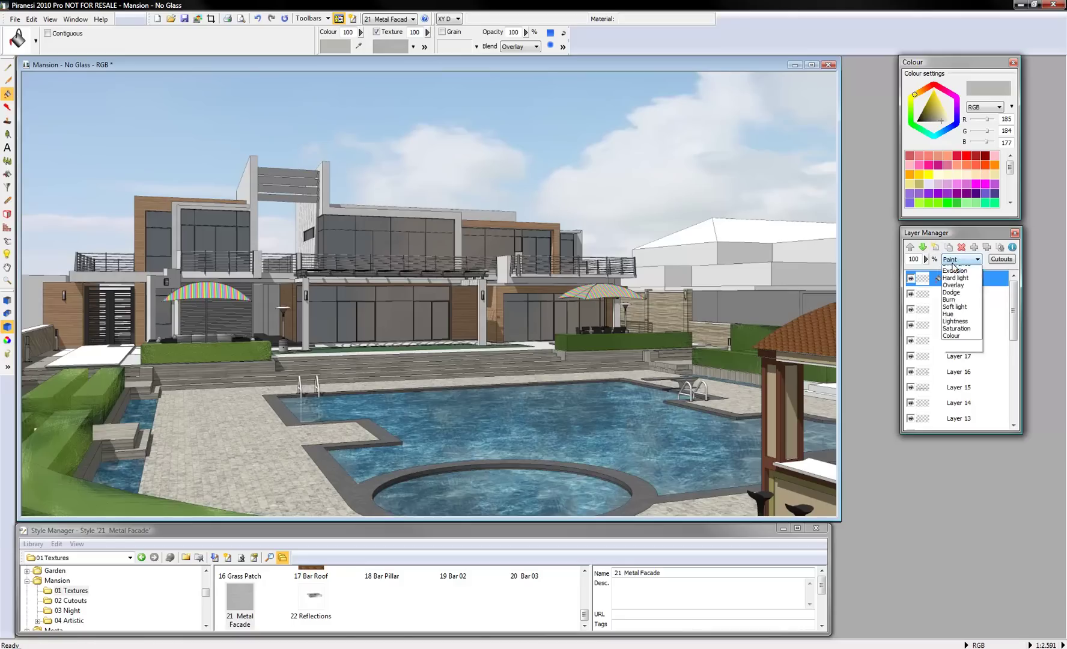
click(956, 270)
click(301, 181)
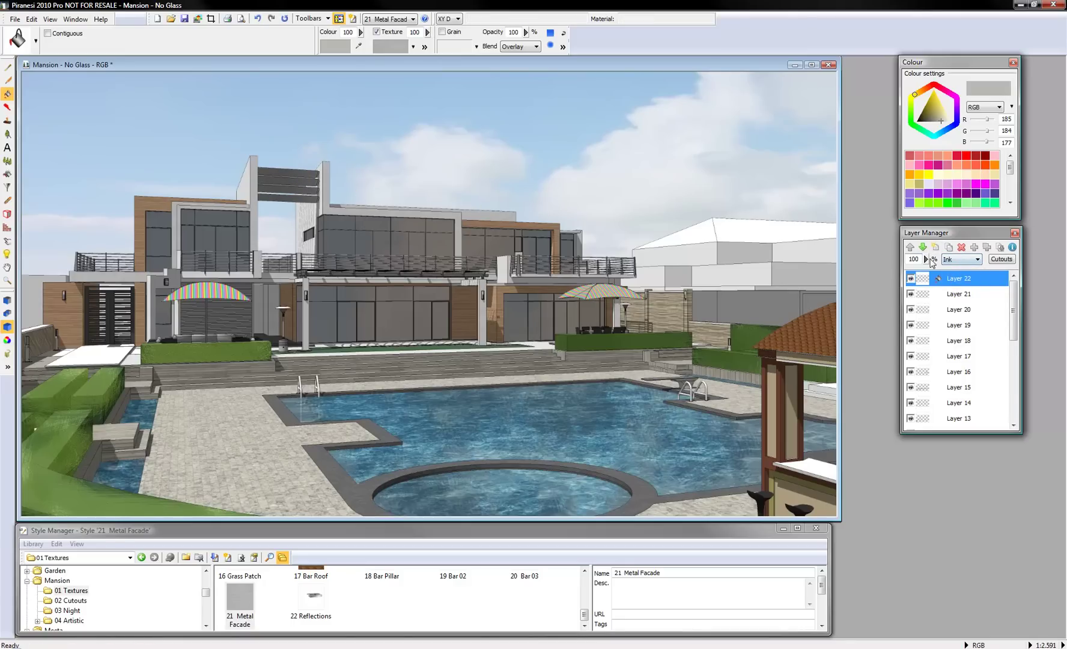
click(960, 260)
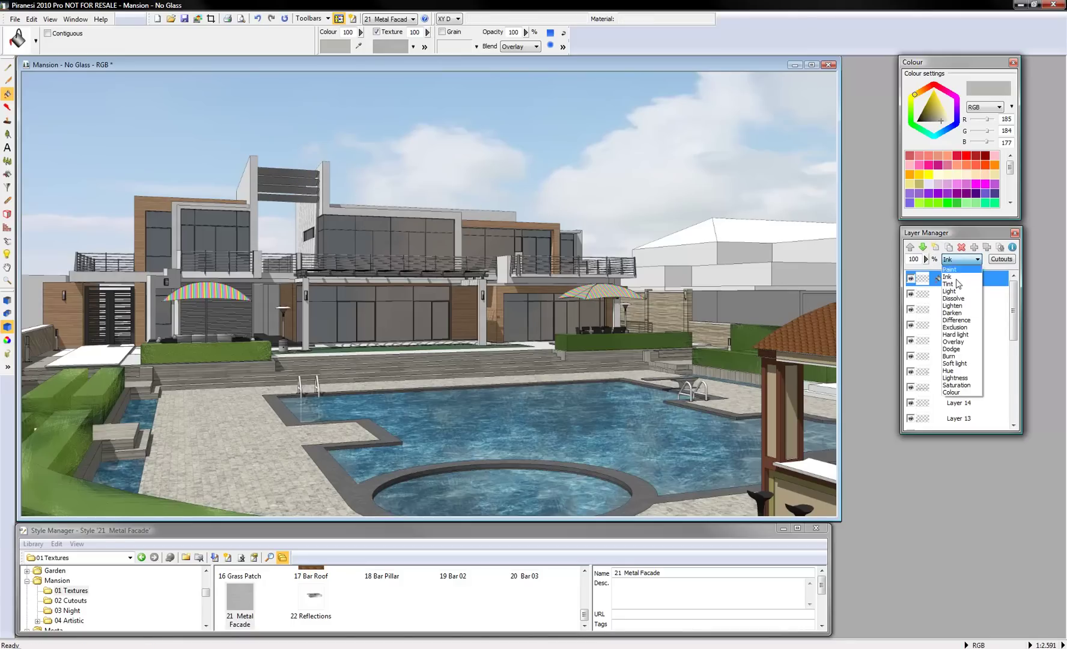
click(954, 341)
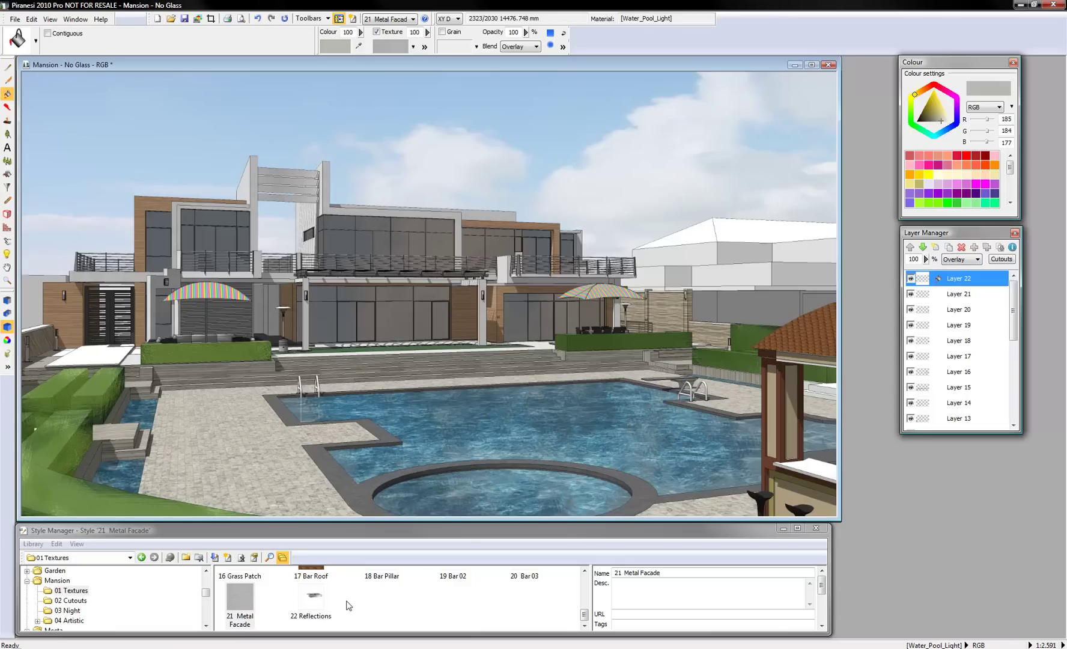
click(311, 601)
click(935, 249)
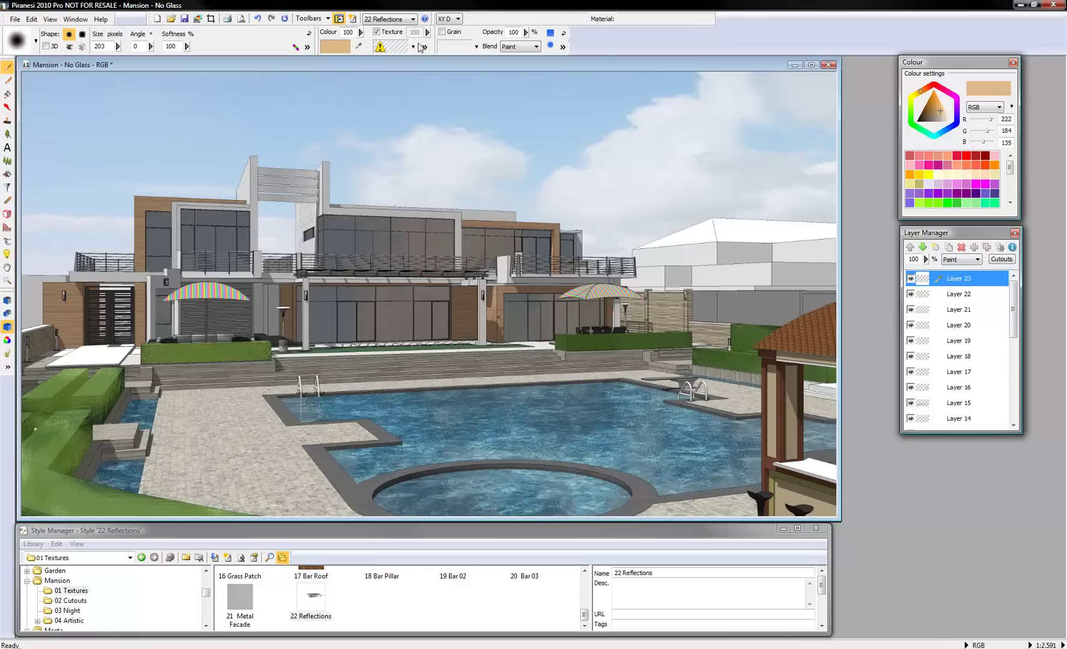
Step: Capture a texture from the pool water and brush mansion reflections across the pool, enlarging the brush to 229 pixels
click(424, 47)
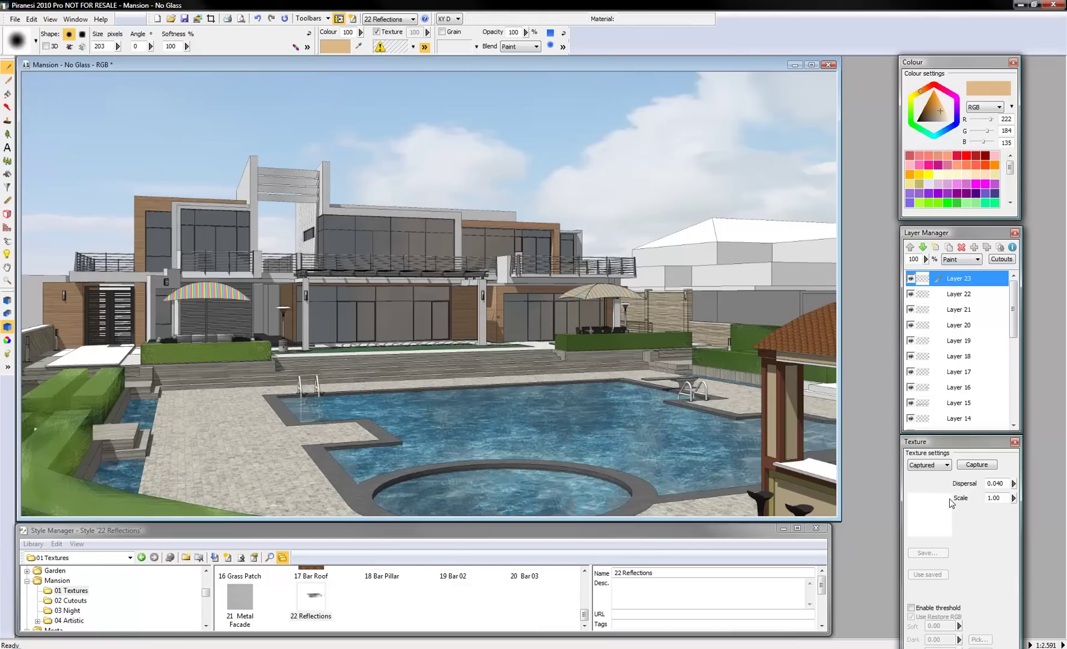
click(977, 465)
click(526, 394)
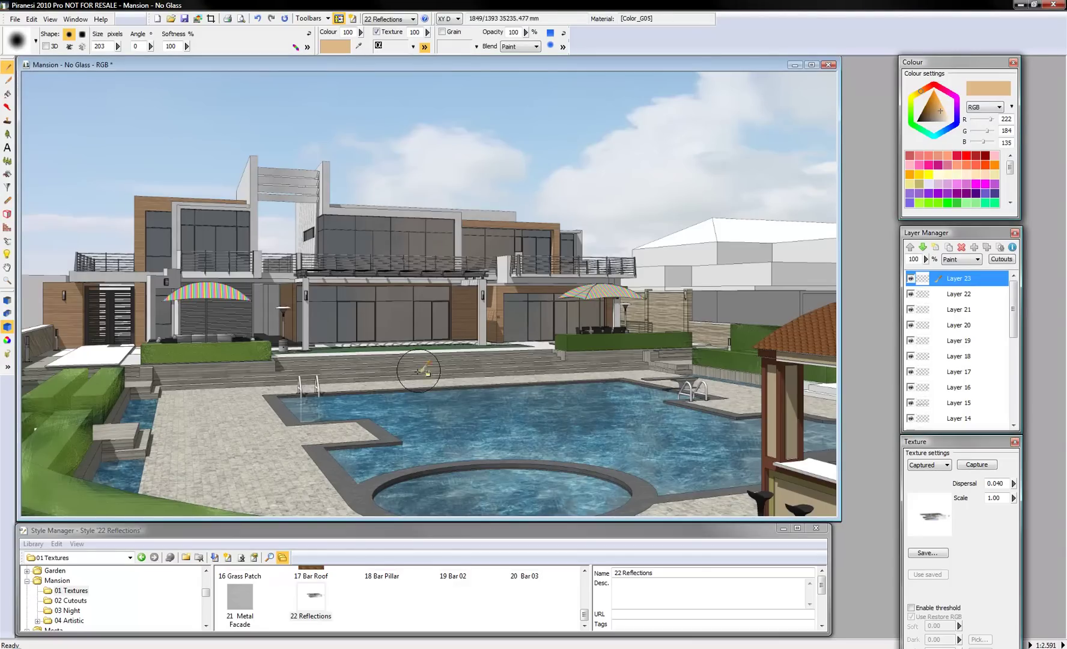
mouse_move(351, 410)
mouse_down()
mouse_move(391, 408)
mouse_move(301, 407)
mouse_move(367, 418)
mouse_move(475, 401)
mouse_move(452, 397)
mouse_move(637, 393)
mouse_move(598, 400)
mouse_move(665, 405)
mouse_move(677, 433)
mouse_move(725, 427)
mouse_move(687, 441)
mouse_move(505, 432)
mouse_move(548, 416)
mouse_move(332, 465)
mouse_move(353, 473)
mouse_move(403, 427)
mouse_up()
drag(118, 50, 126, 63)
mouse_move(518, 371)
mouse_down()
mouse_move(550, 400)
mouse_move(468, 420)
mouse_move(596, 396)
mouse_move(485, 410)
mouse_move(494, 401)
mouse_move(526, 422)
mouse_move(446, 444)
mouse_move(500, 481)
mouse_move(432, 492)
mouse_move(427, 509)
mouse_move(590, 499)
mouse_move(615, 486)
mouse_move(622, 459)
mouse_move(549, 455)
mouse_move(540, 437)
mouse_move(450, 458)
mouse_move(646, 430)
mouse_move(602, 421)
mouse_move(726, 434)
mouse_move(683, 433)
mouse_move(691, 421)
mouse_move(642, 462)
mouse_move(661, 475)
mouse_up()
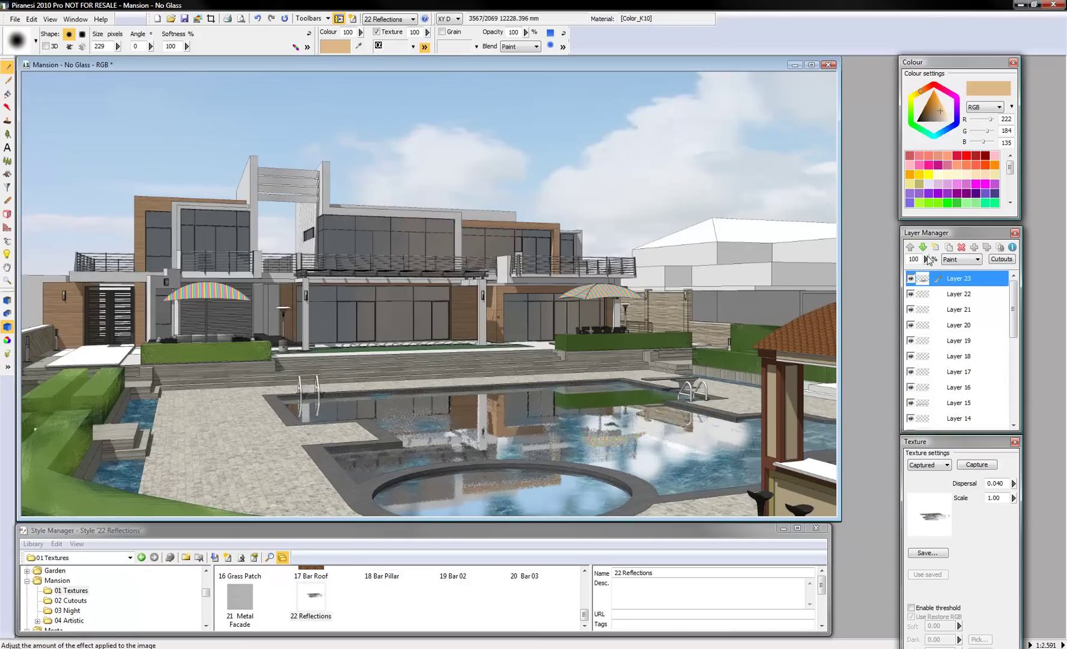
Step: Fade the reflection layer to 45% opacity and close the texture settings panel
click(926, 259)
drag(928, 270, 900, 275)
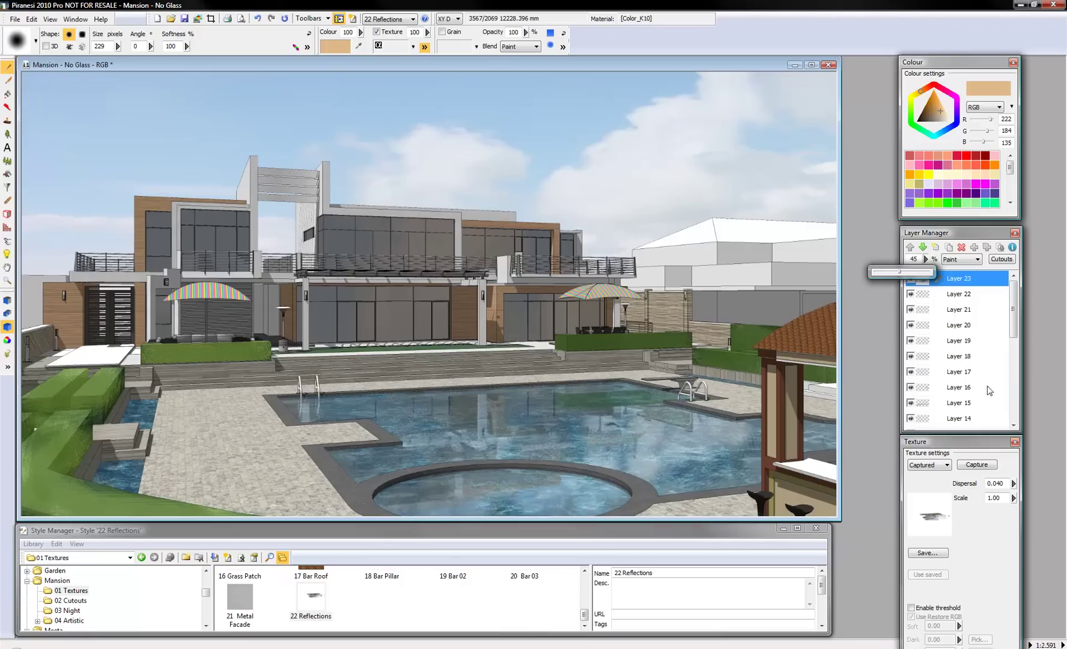
click(1014, 443)
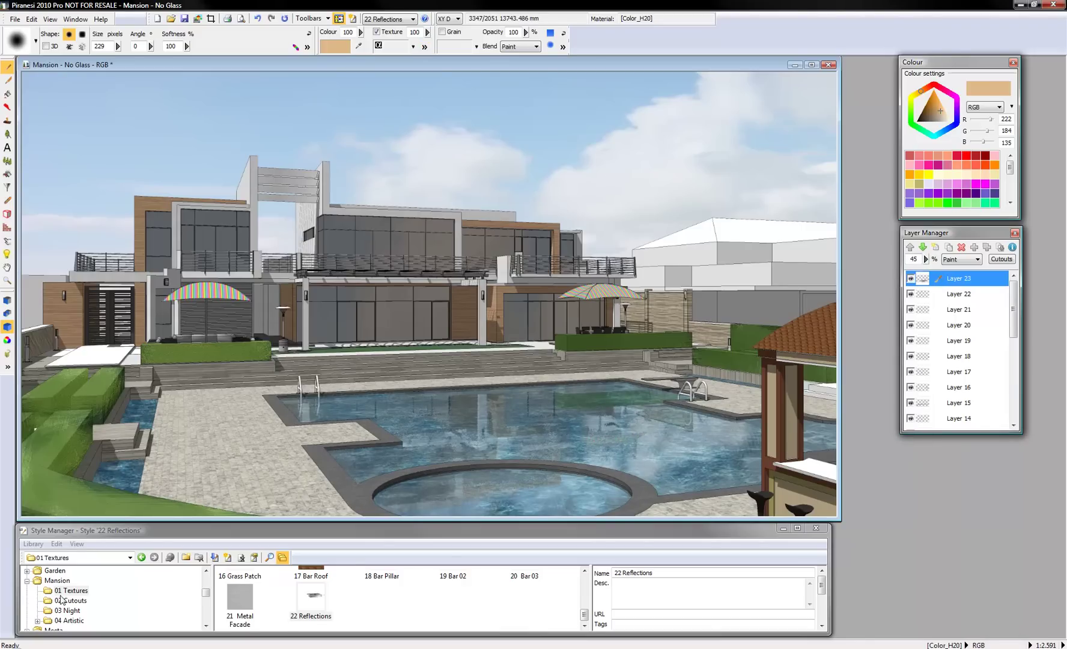
Step: Pick the 01 Palm cutout and place two palms behind the pool on the right
click(62, 600)
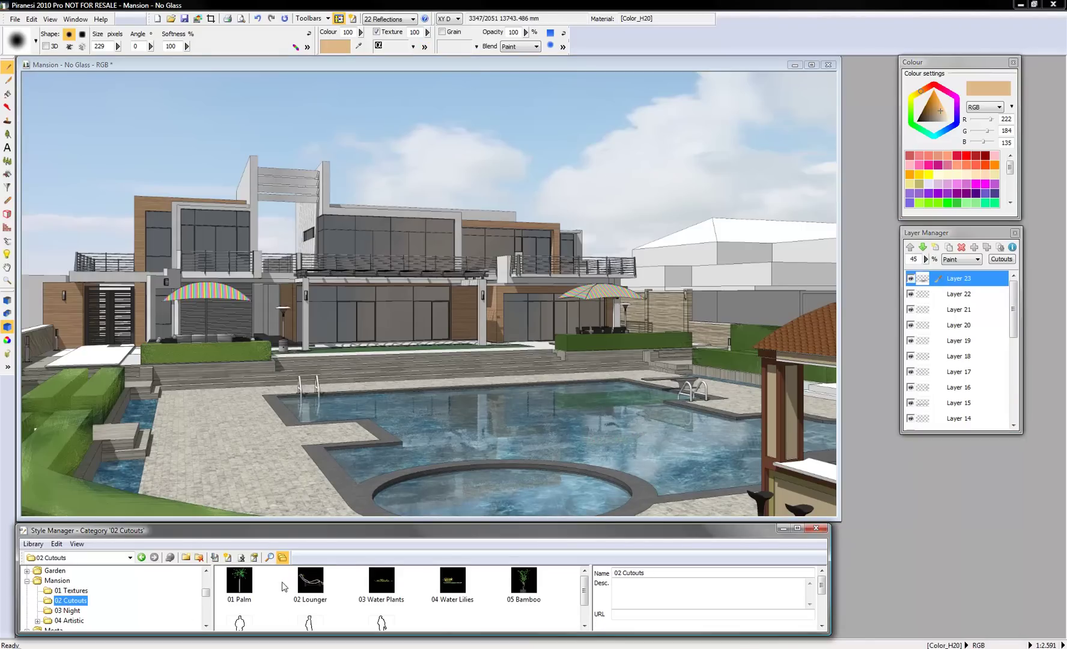
click(239, 582)
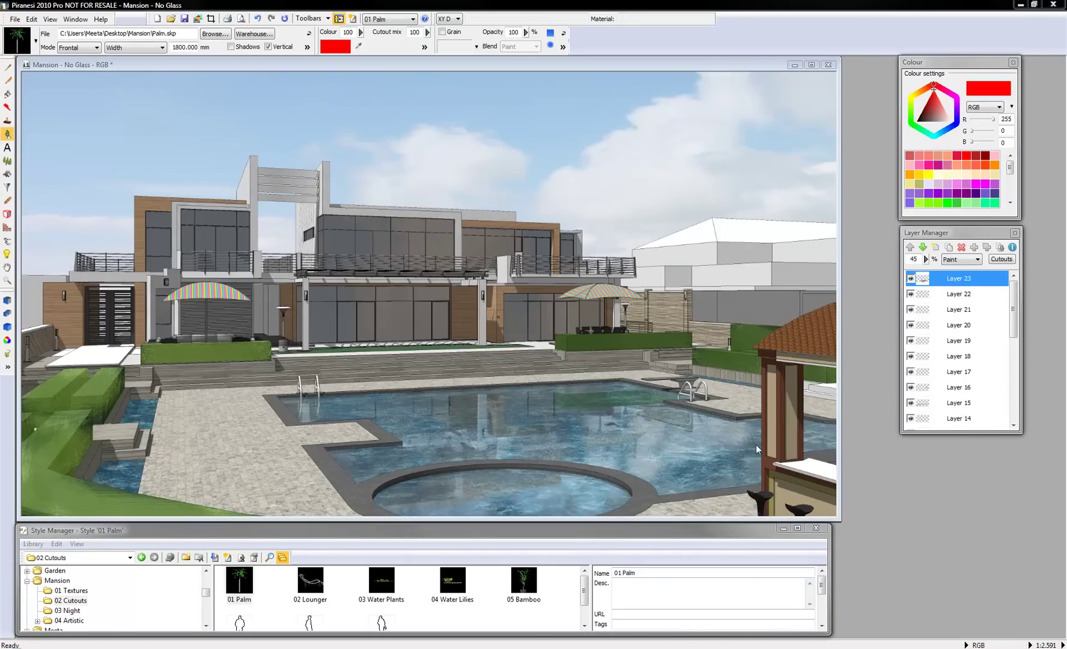
drag(756, 444, 625, 414)
drag(492, 433, 726, 374)
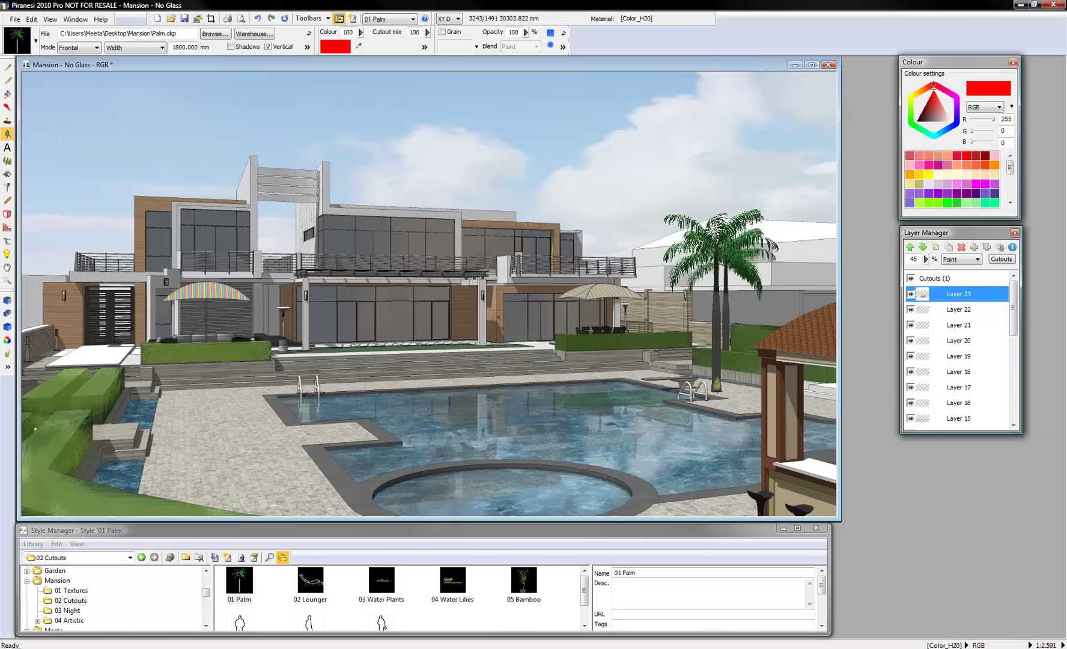
drag(746, 384, 814, 373)
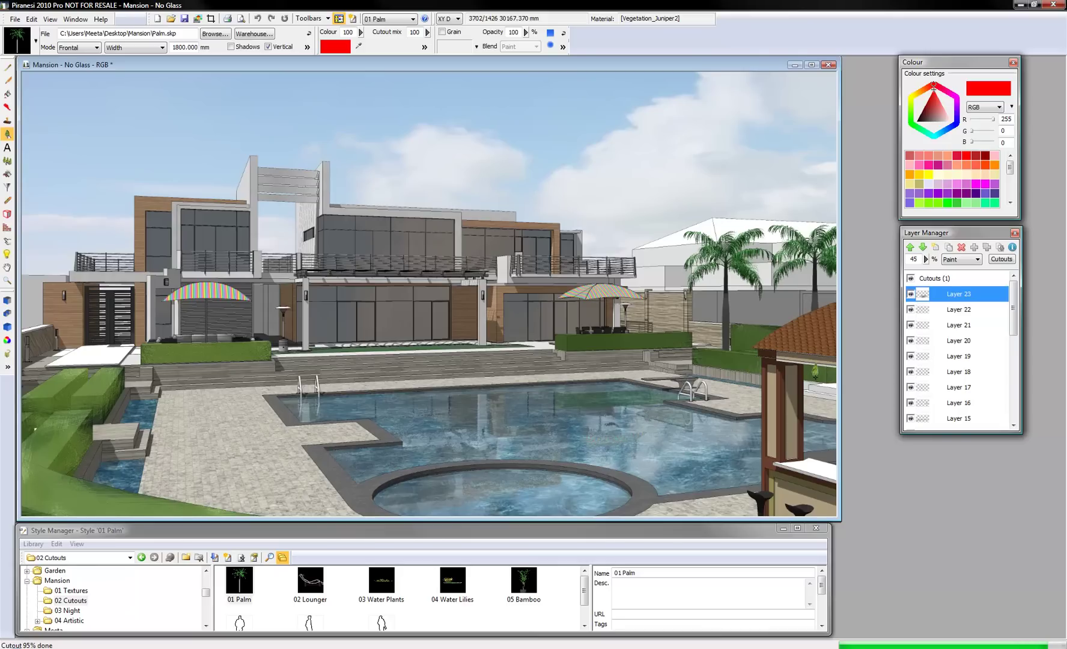
Step: Place a large 01 Palm cutout at the left edge, undoing the extra palm in front of the building
click(105, 388)
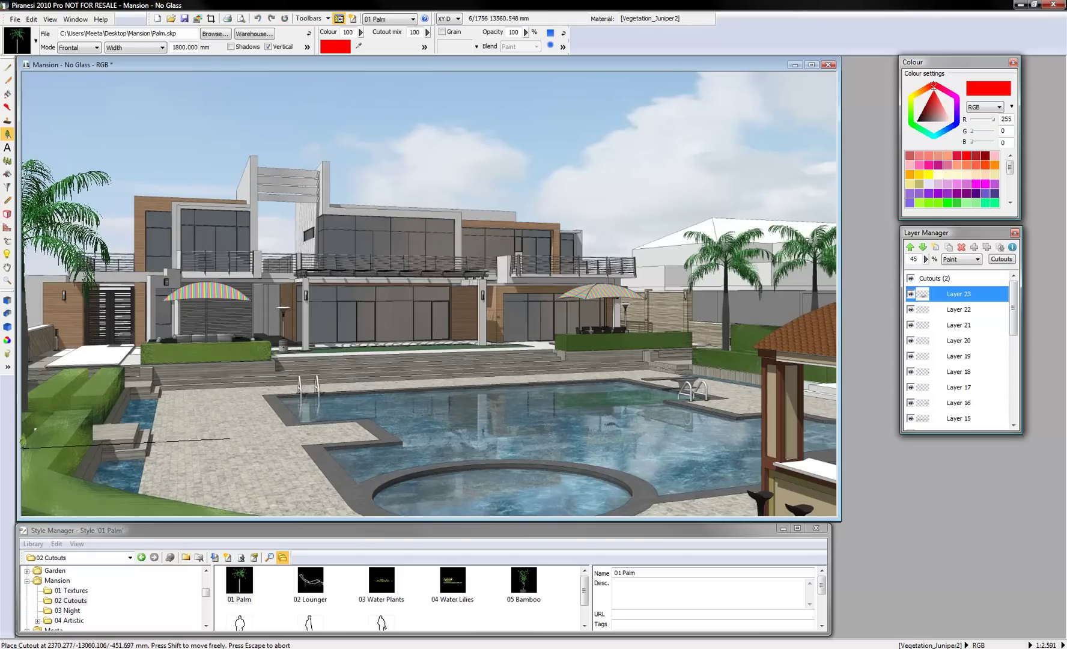
click(22, 448)
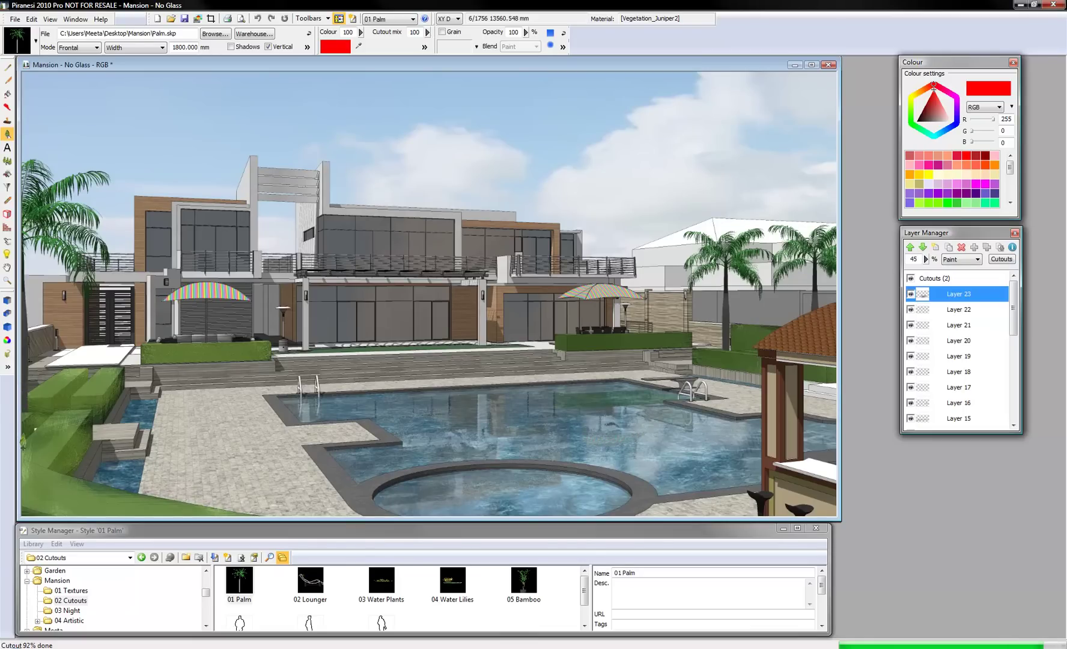
key(ctrl+z)
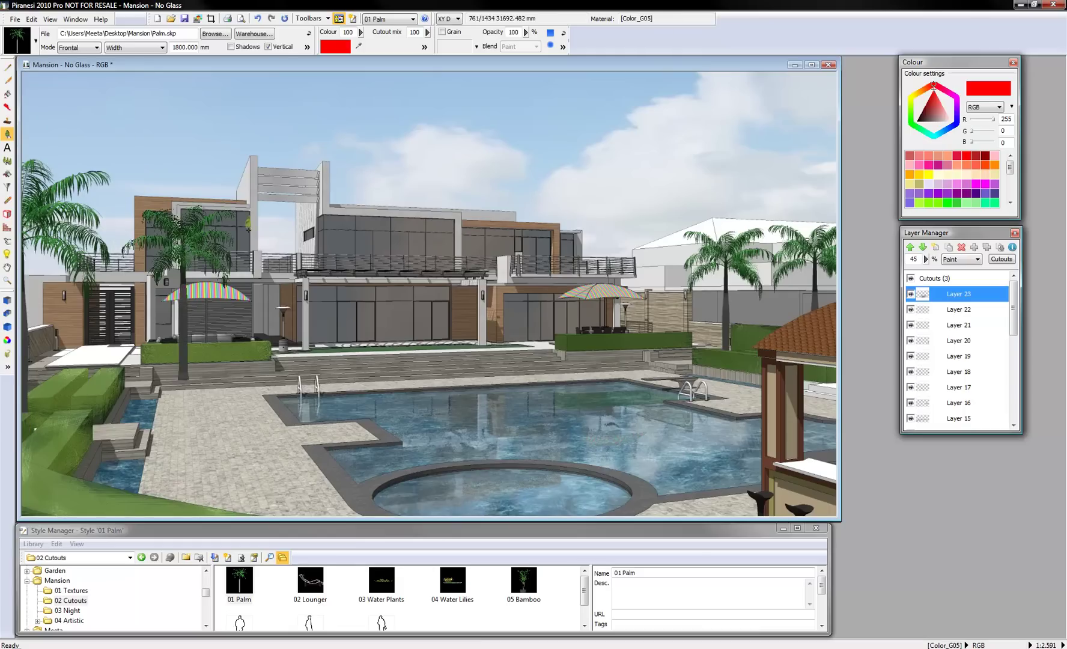
click(255, 35)
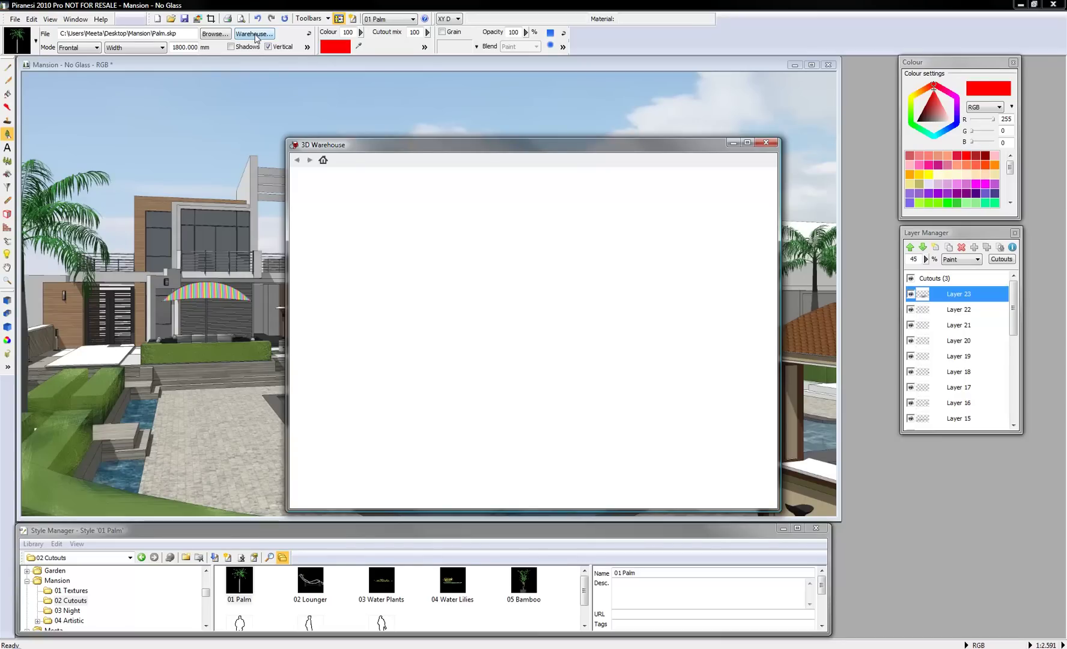
Step: Search the 3D Warehouse for 'lounger' models, browse the results, then load the 02 Lounger cutout
click(360, 90)
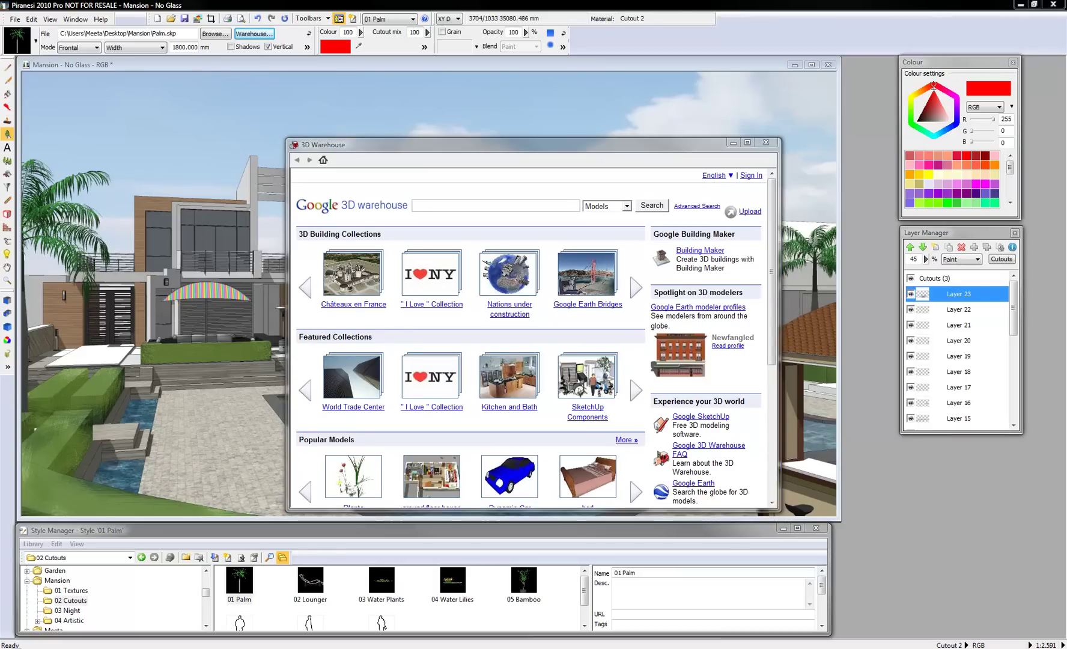
click(455, 203)
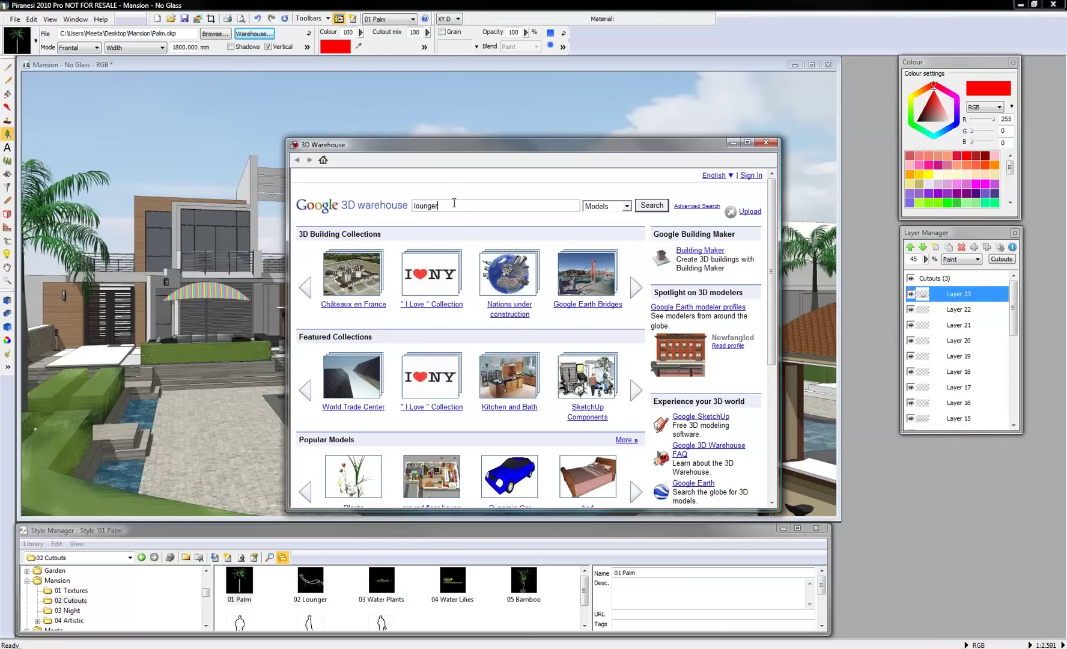
click(646, 208)
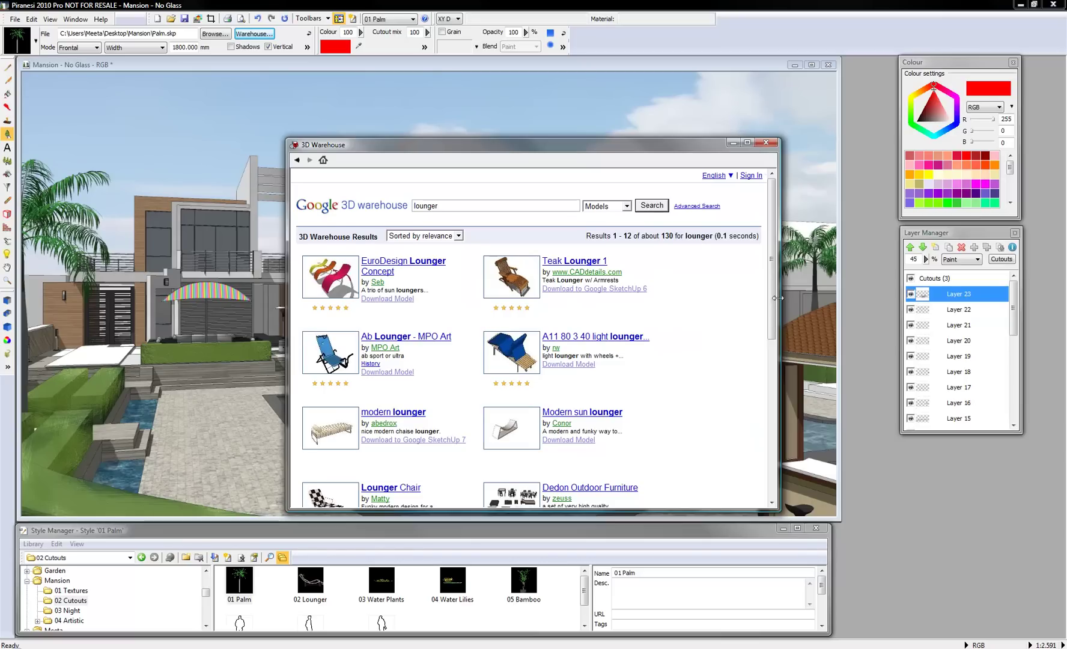
scroll(774, 294, down, 3)
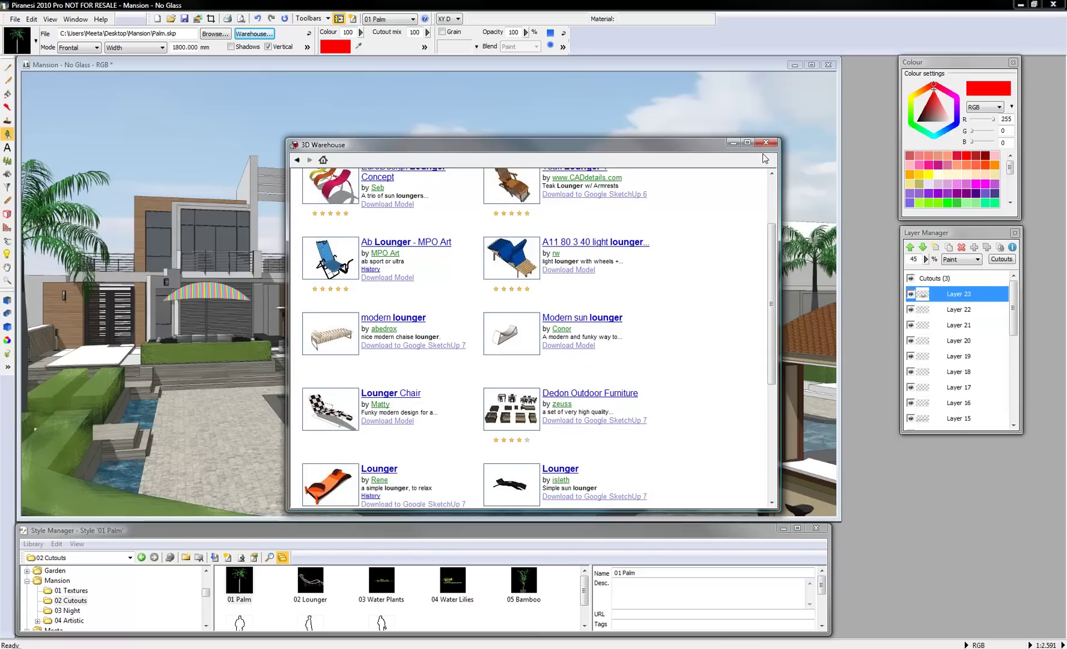
scroll(774, 236, down, 5)
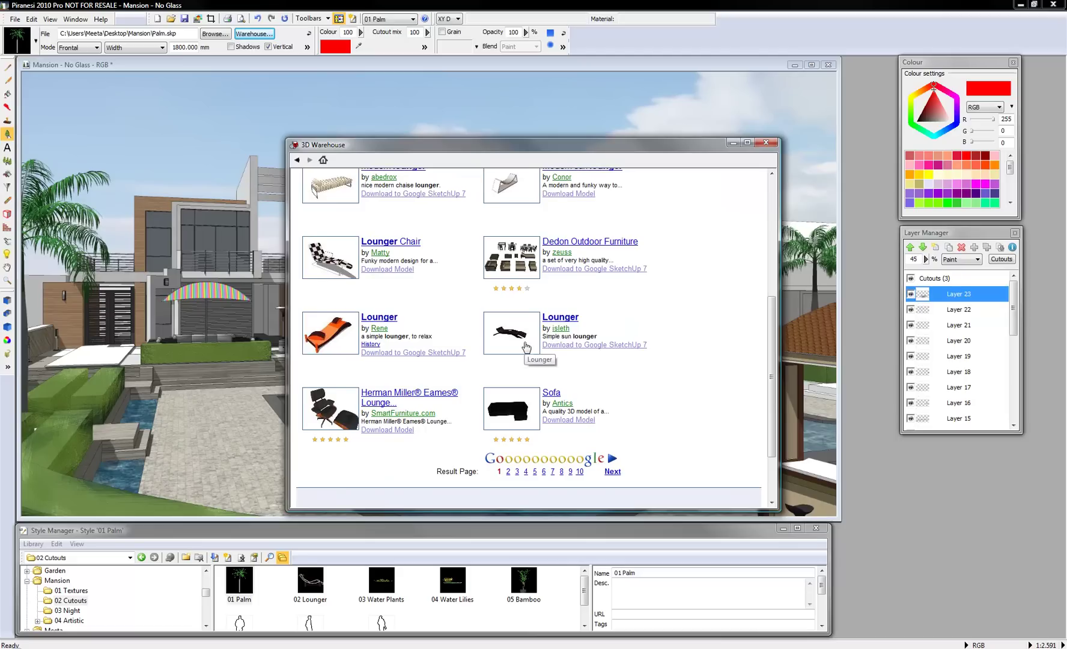
click(766, 143)
click(310, 580)
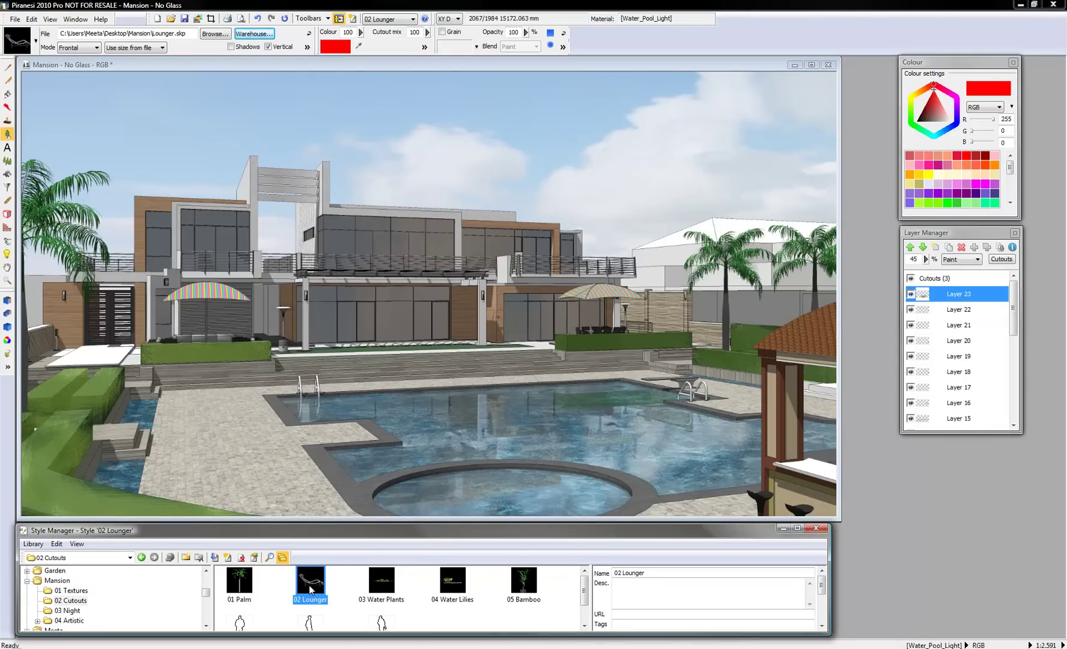
Step: Place three 02 Lounger cutouts on the paving along the pool's left side
drag(220, 415, 215, 415)
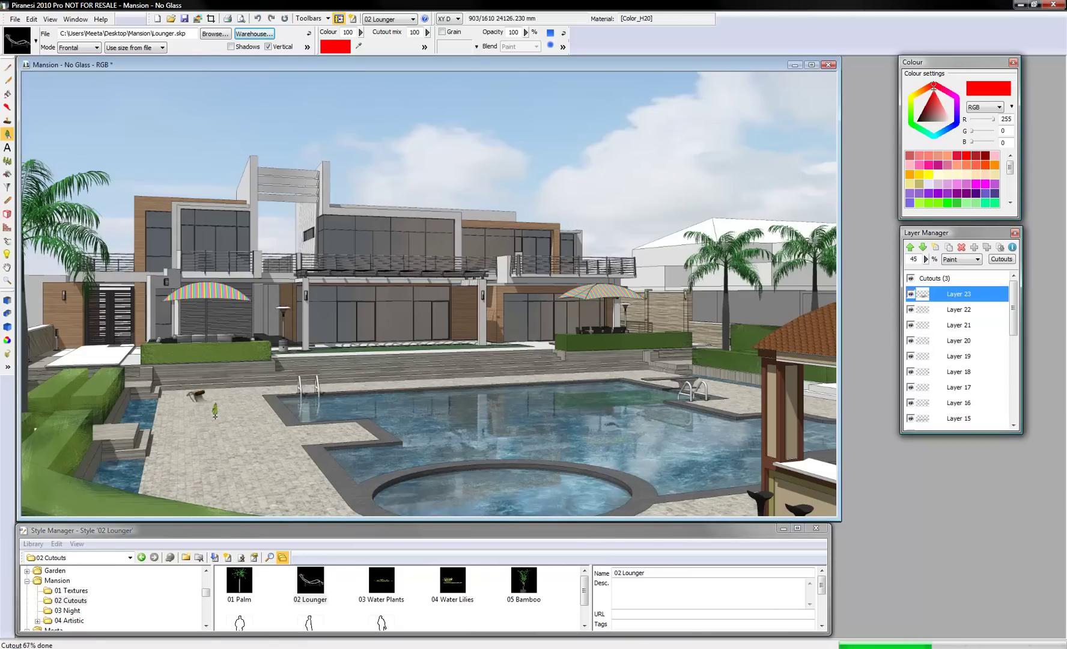
click(215, 415)
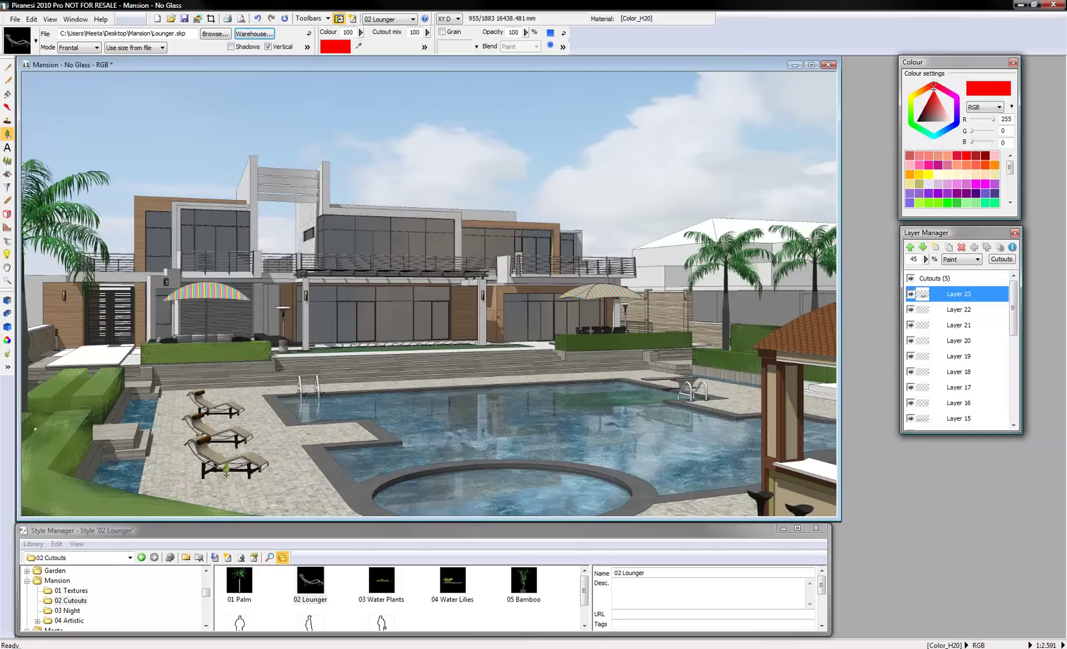
click(226, 469)
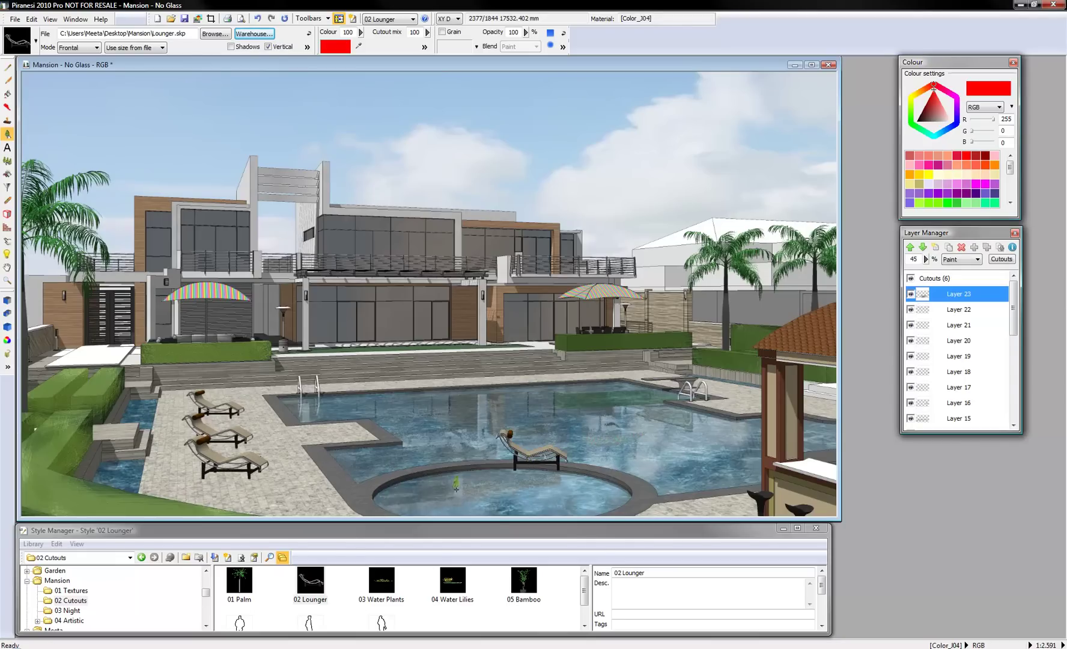
click(382, 582)
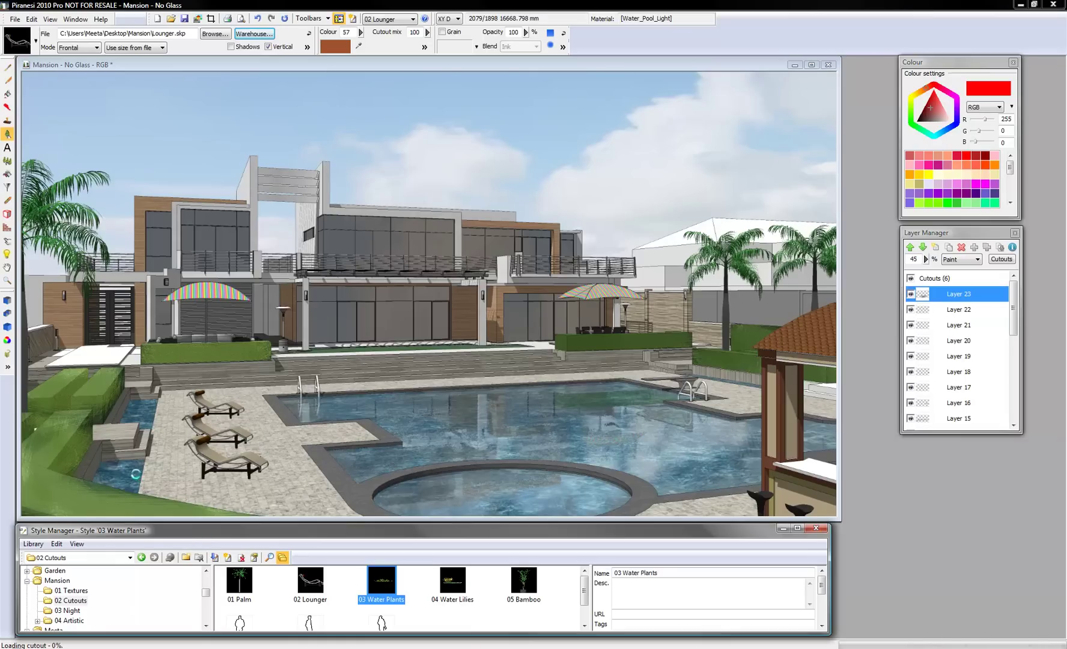
Step: Place 03 Water Plants at the pool's lower-left corner and 04 Water Lilies along its left edge
click(114, 467)
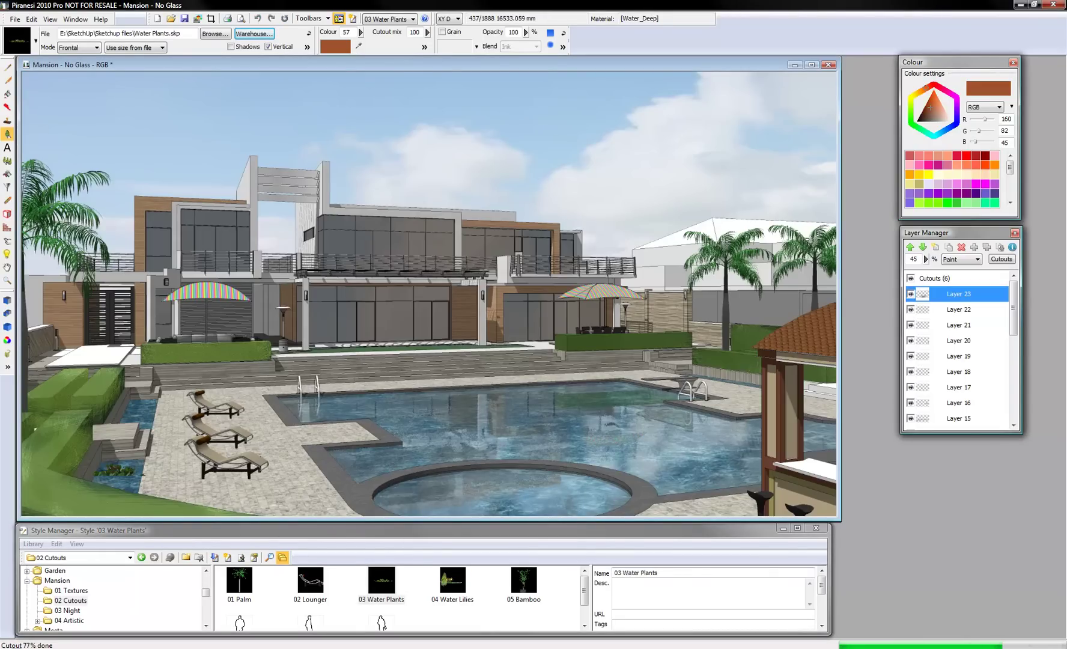
click(453, 589)
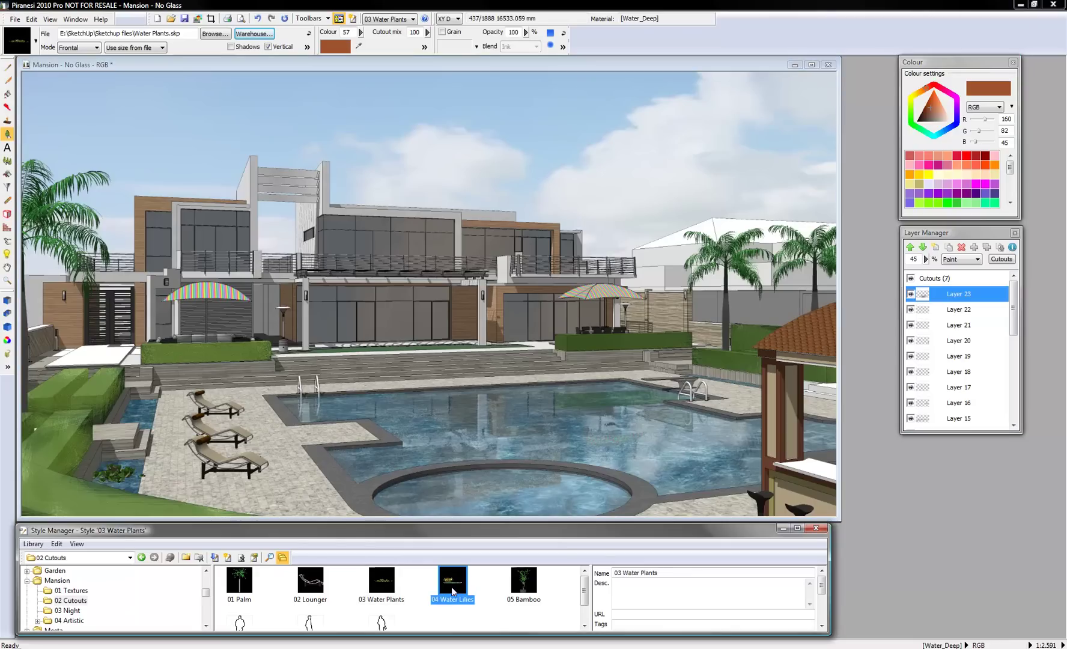
click(139, 406)
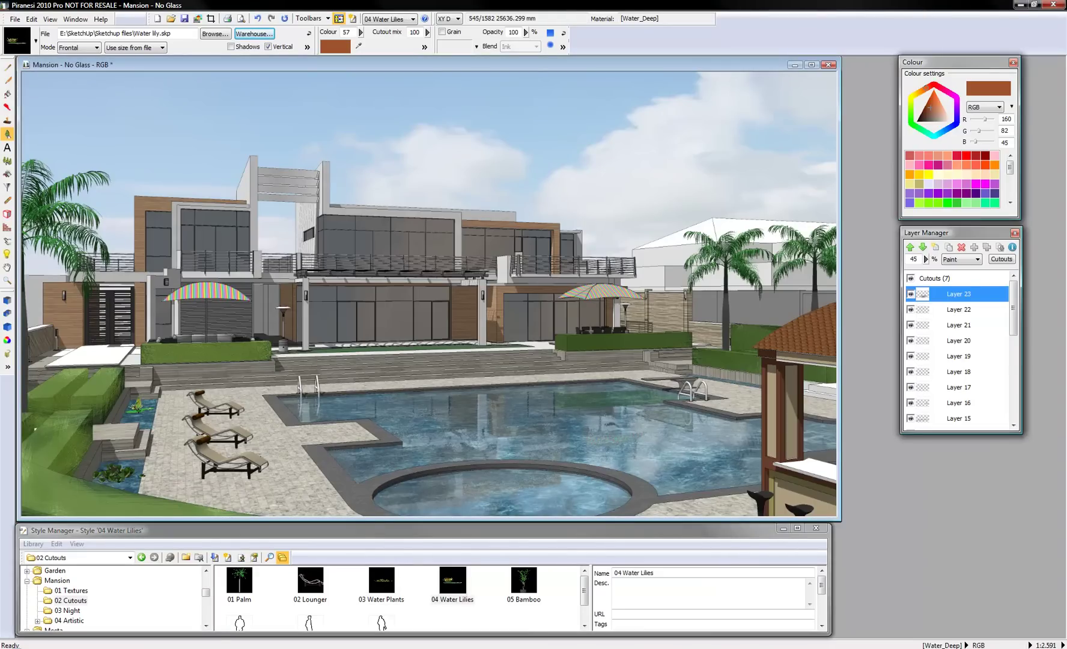
Step: Add two 05 Bamboo potted plants on the terraces and select the Cutouts layer group
click(527, 583)
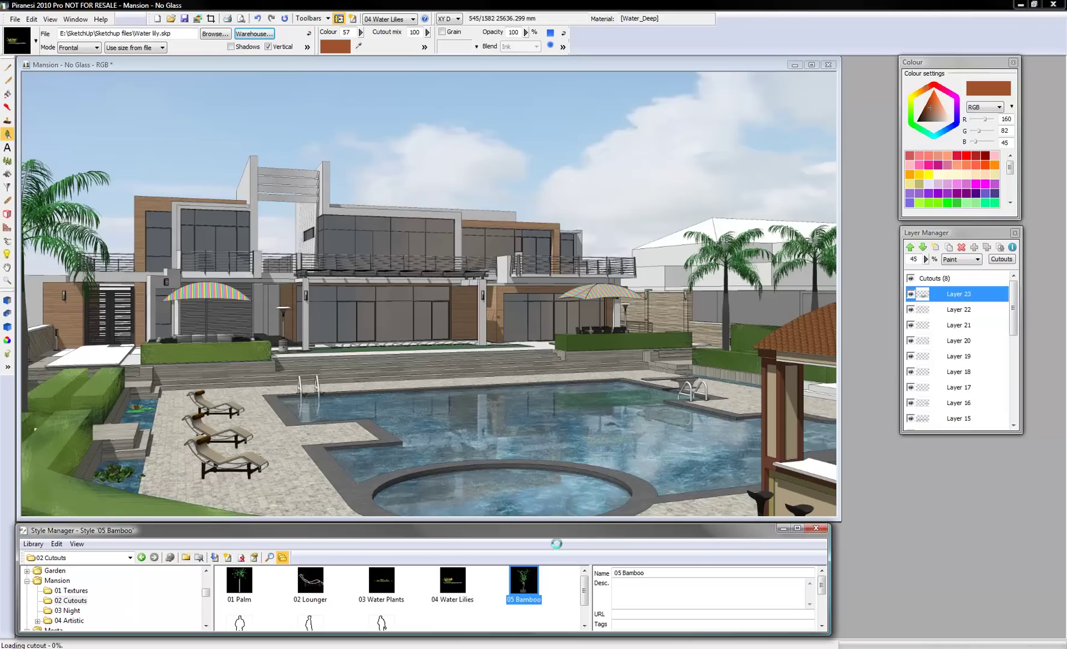
click(645, 371)
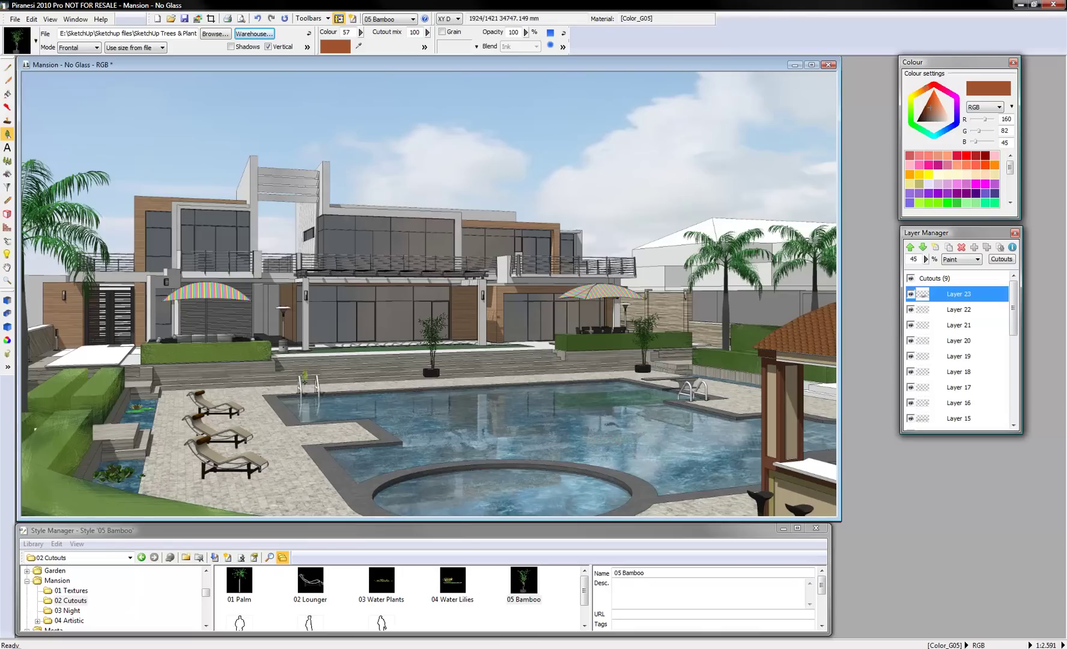
click(176, 389)
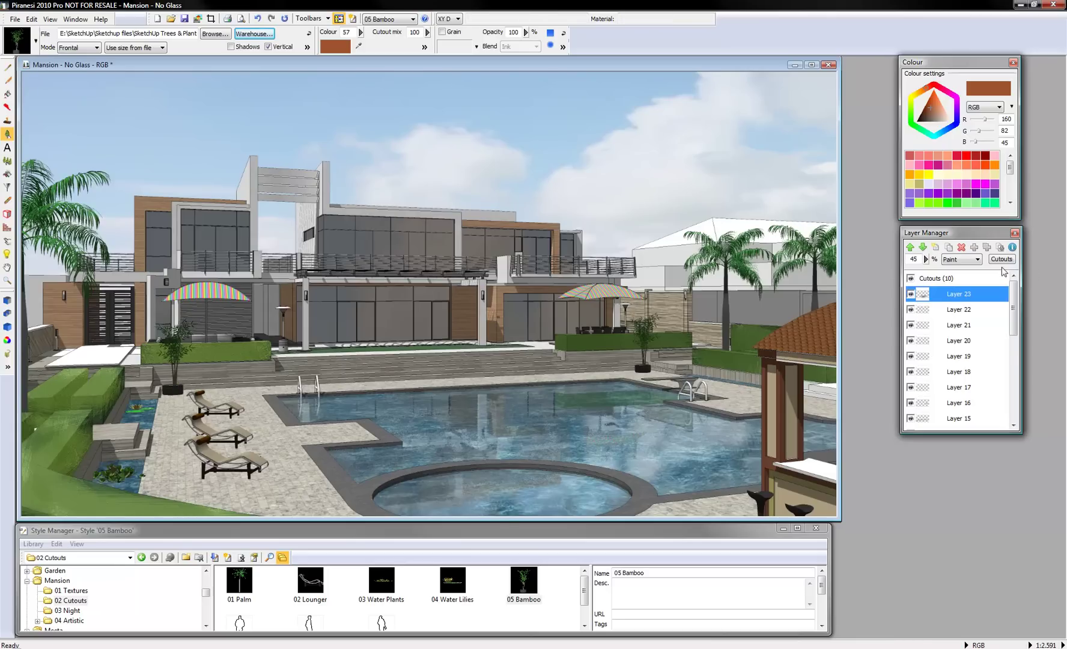
click(957, 281)
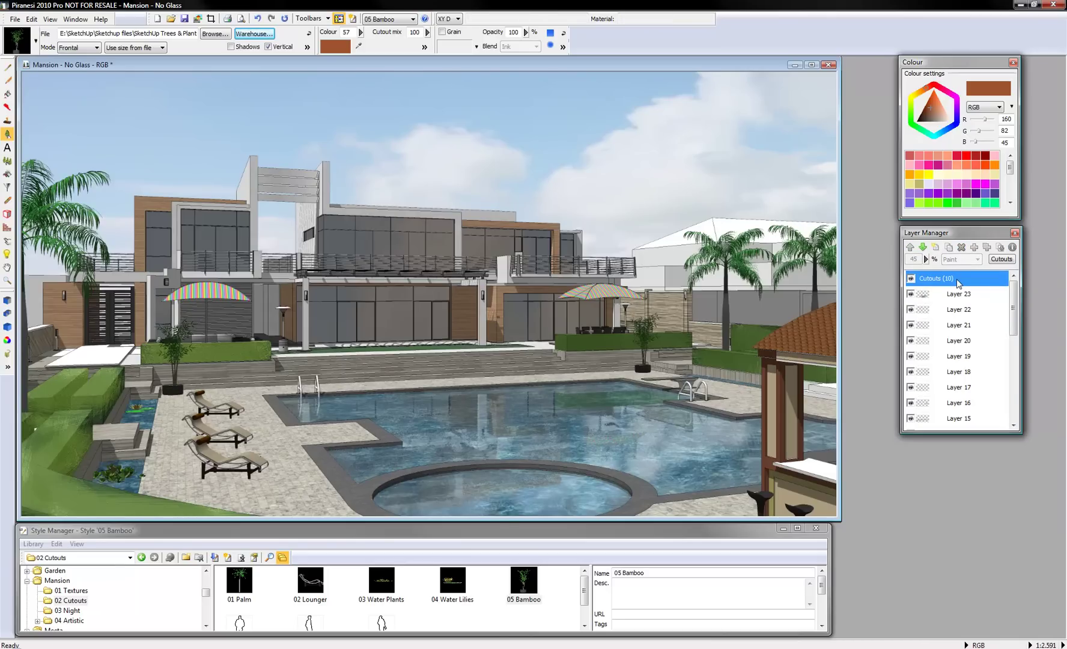
Step: Place the 06 Outlined People figure beside the loungers and the 07 Cutout 02 figure by the house
click(241, 623)
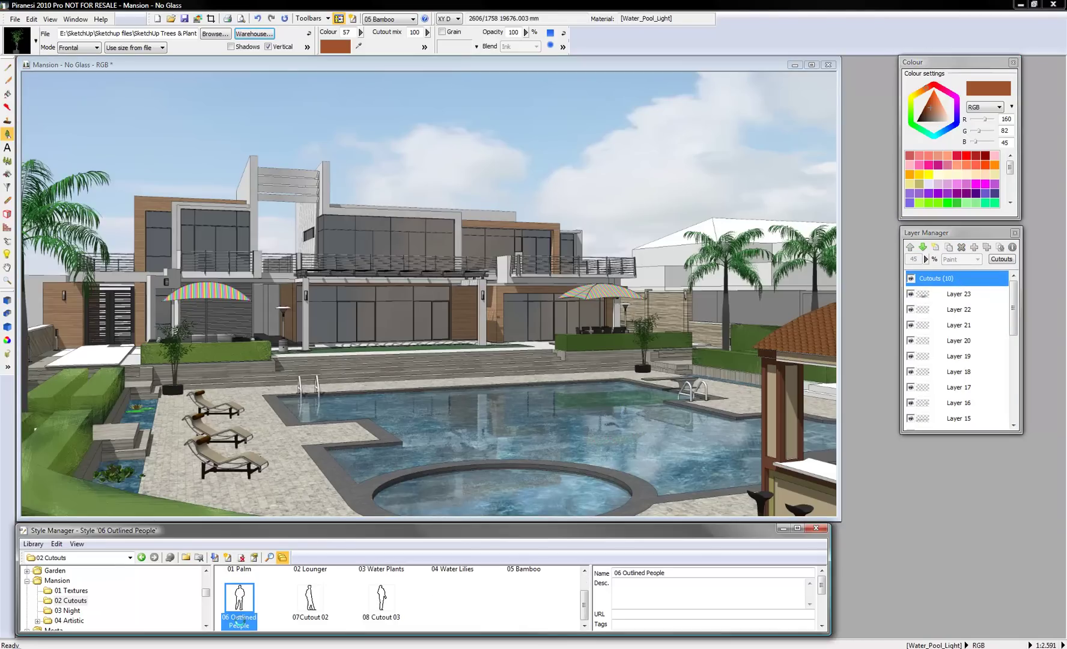
click(298, 293)
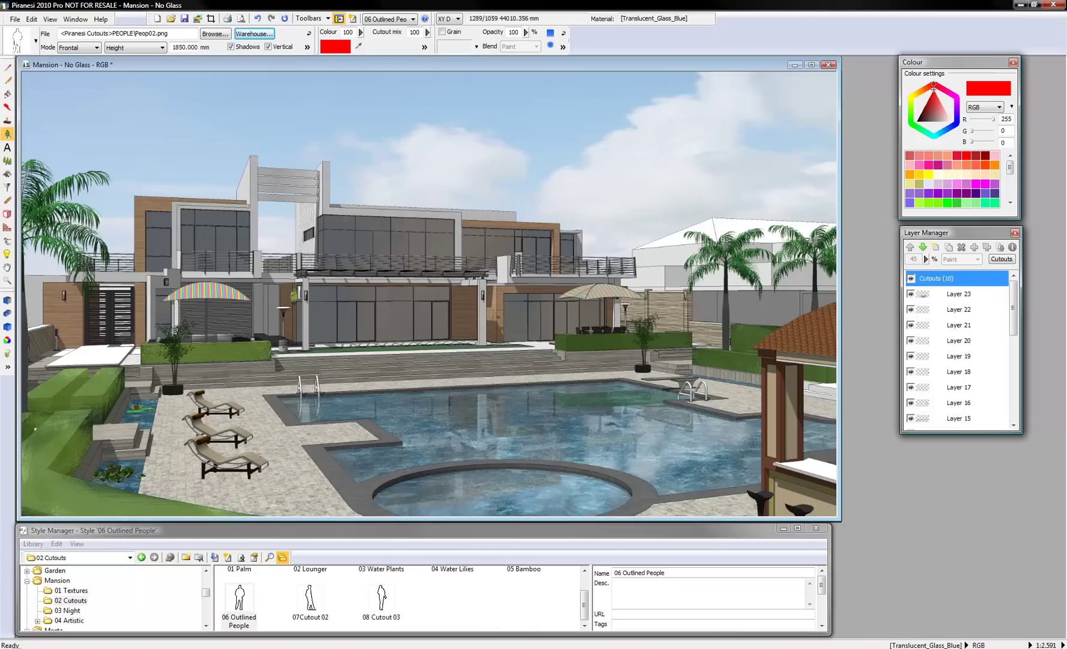
click(238, 399)
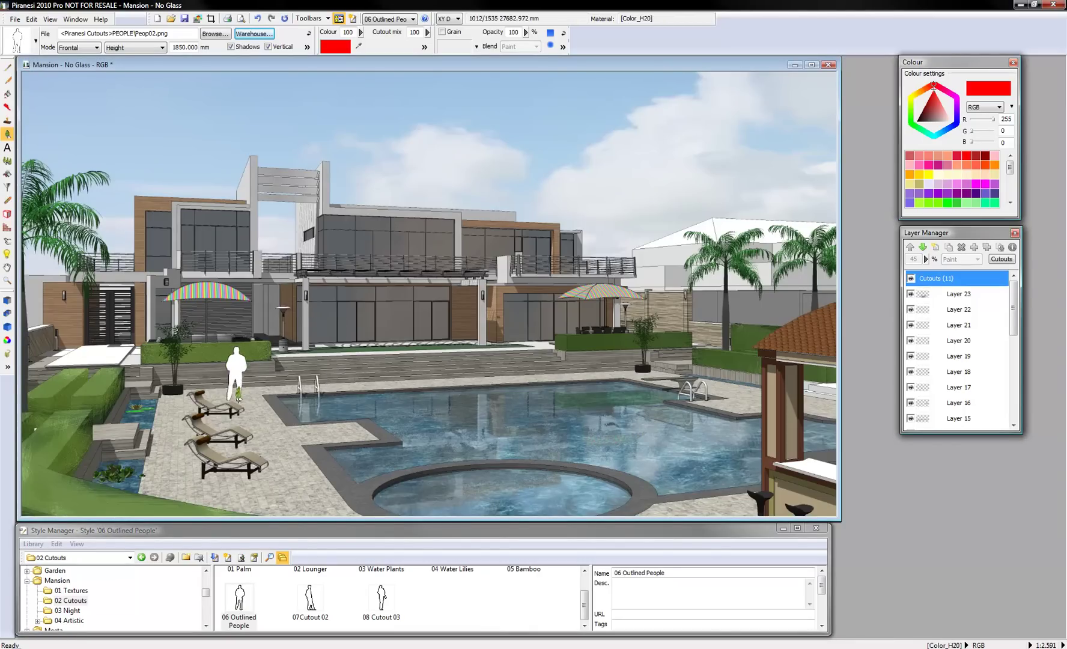
click(310, 598)
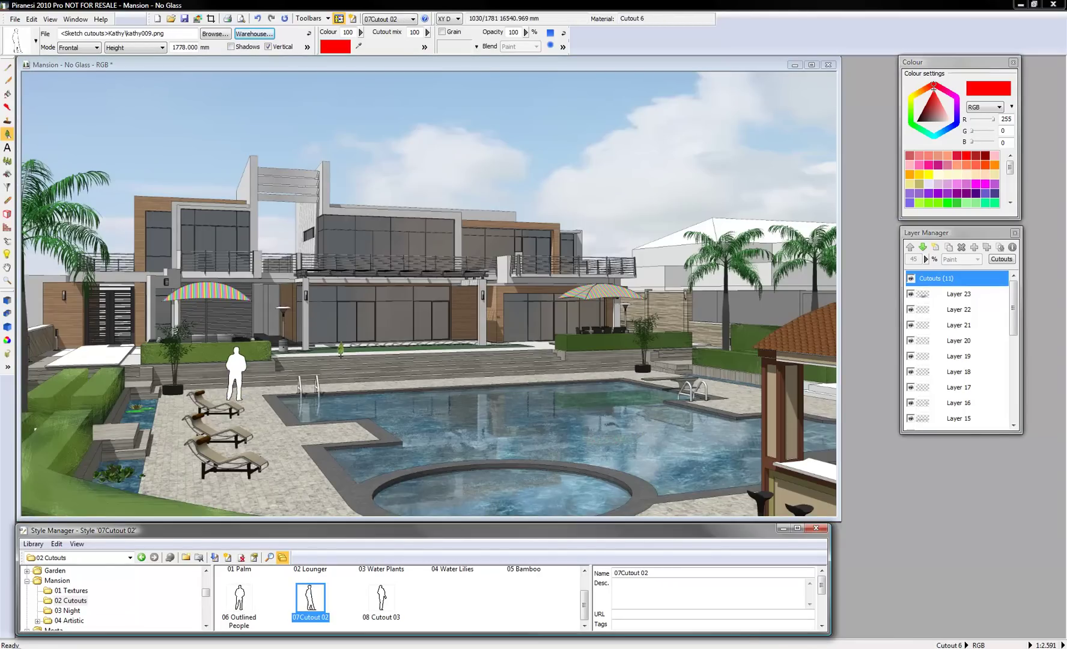
click(337, 348)
click(339, 347)
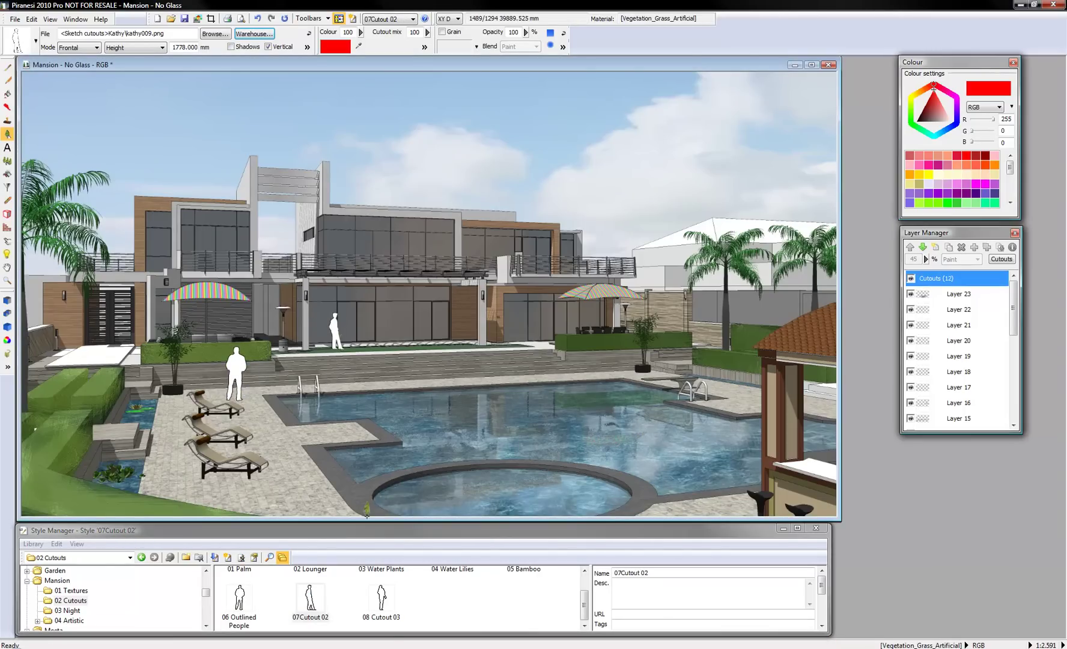
Step: Add the 08 Cutout 03 figure by the house, slide it left, then create a new empty layer
click(384, 612)
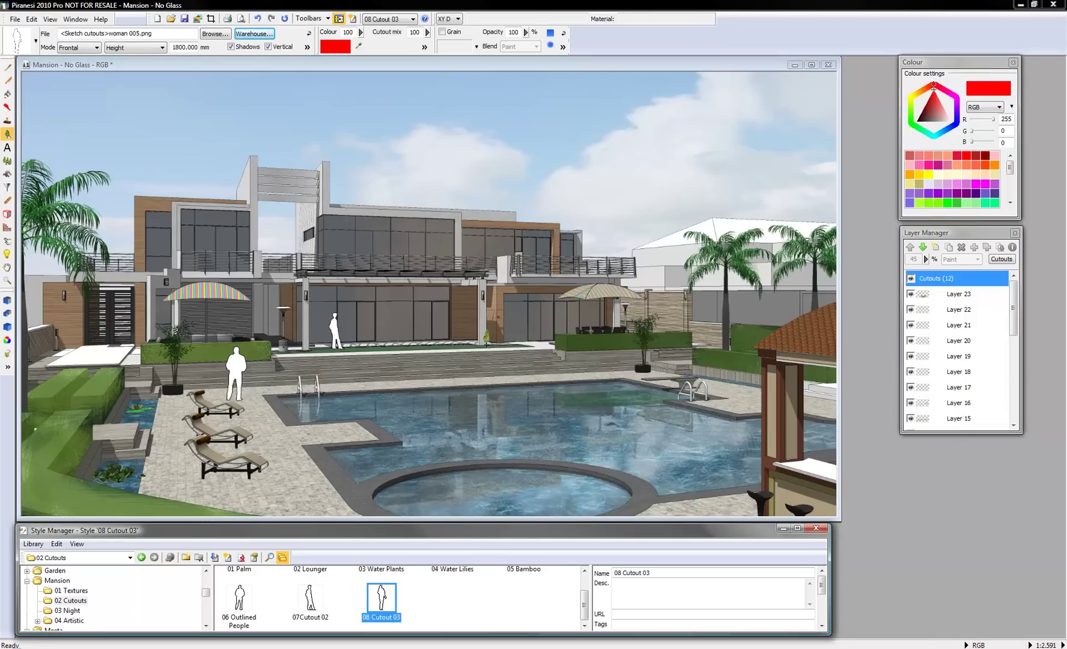
click(499, 347)
drag(499, 348, 434, 347)
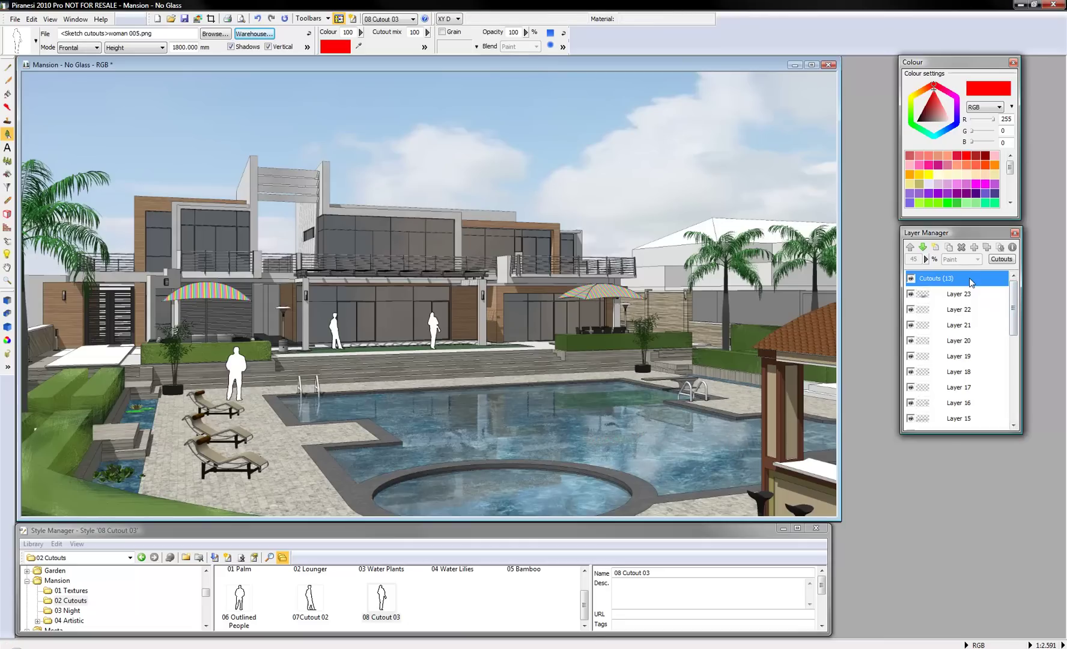
click(935, 247)
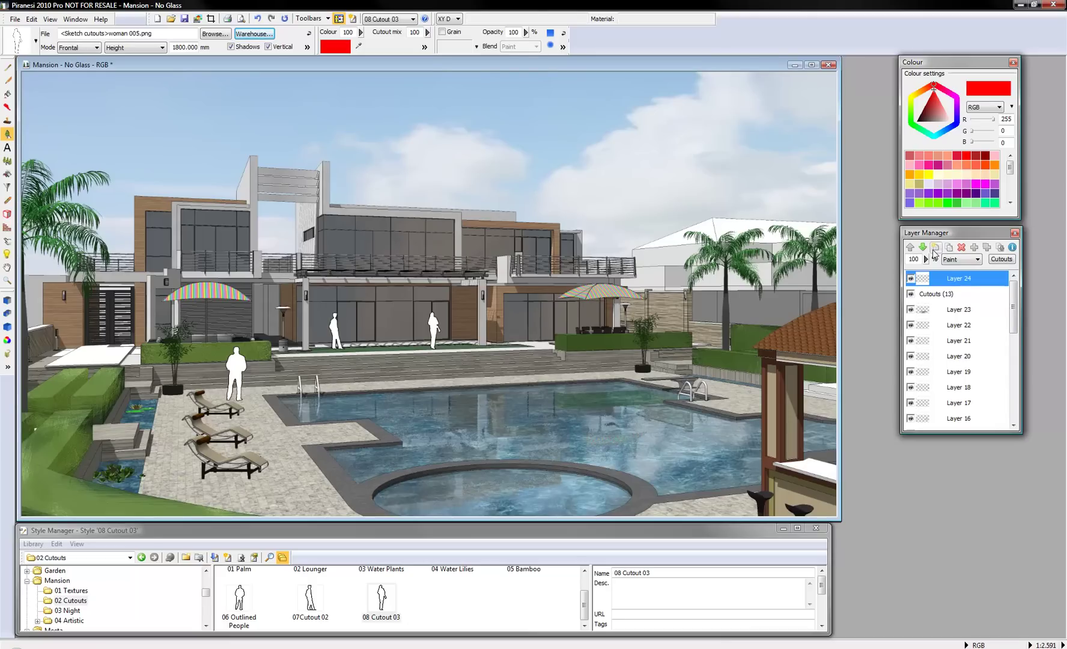
click(74, 612)
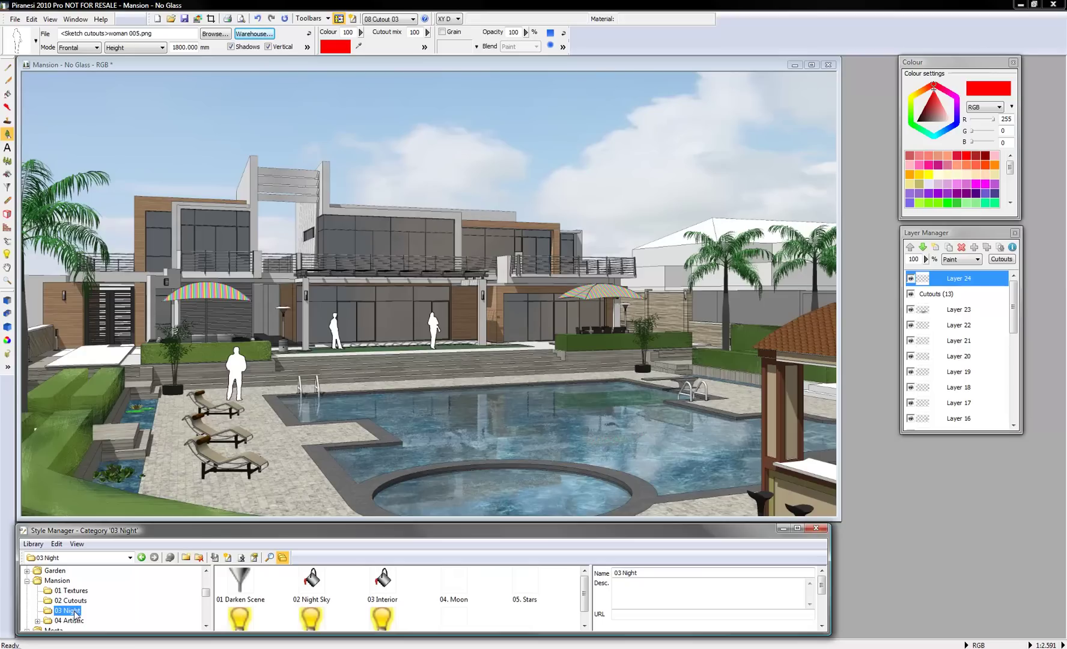
Step: Fill the scene twice with 01 Darken Scene, starting from the sky, for a dim night look
click(252, 589)
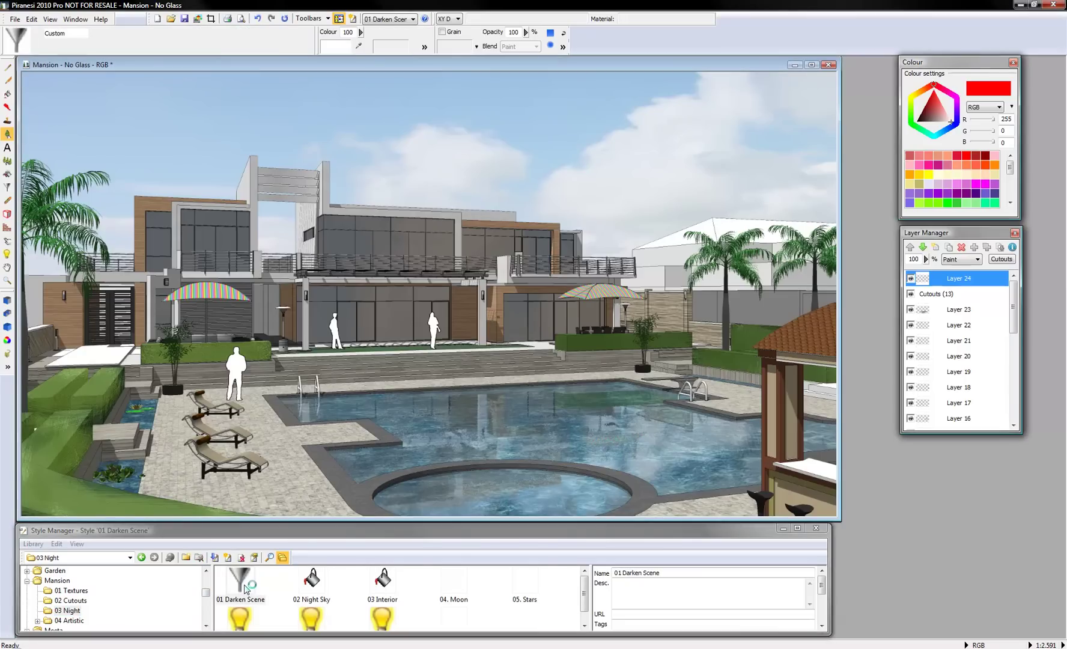
click(499, 116)
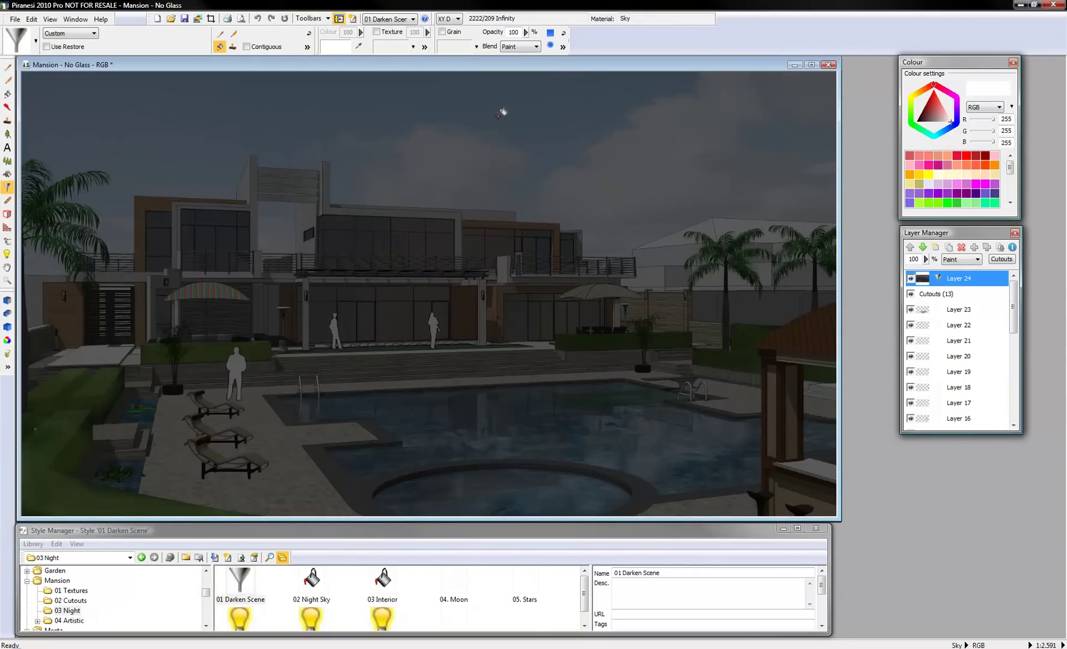
click(498, 114)
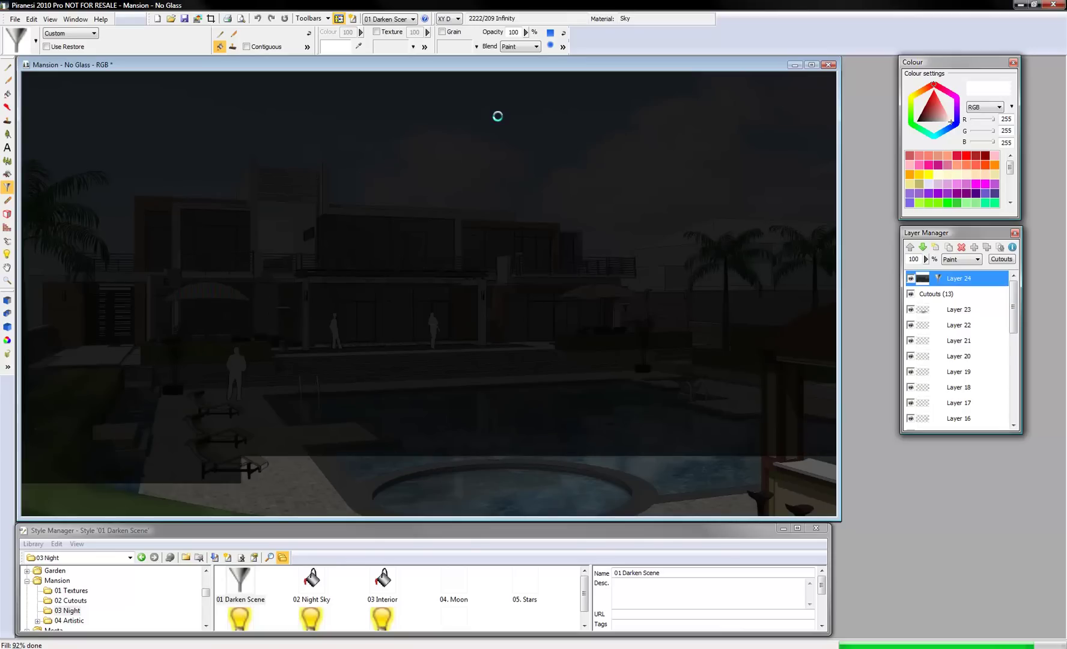
click(312, 579)
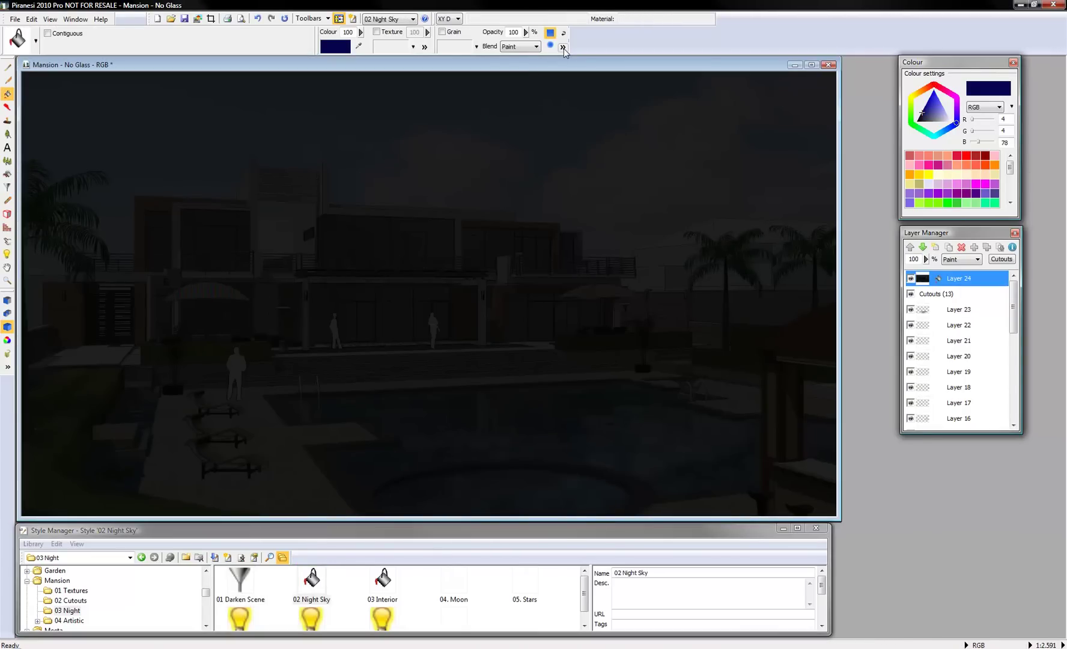
Step: Set the darkening layer to 92 opacity and fill the sky with a fading 02 Night Sky
click(563, 47)
drag(926, 260, 926, 273)
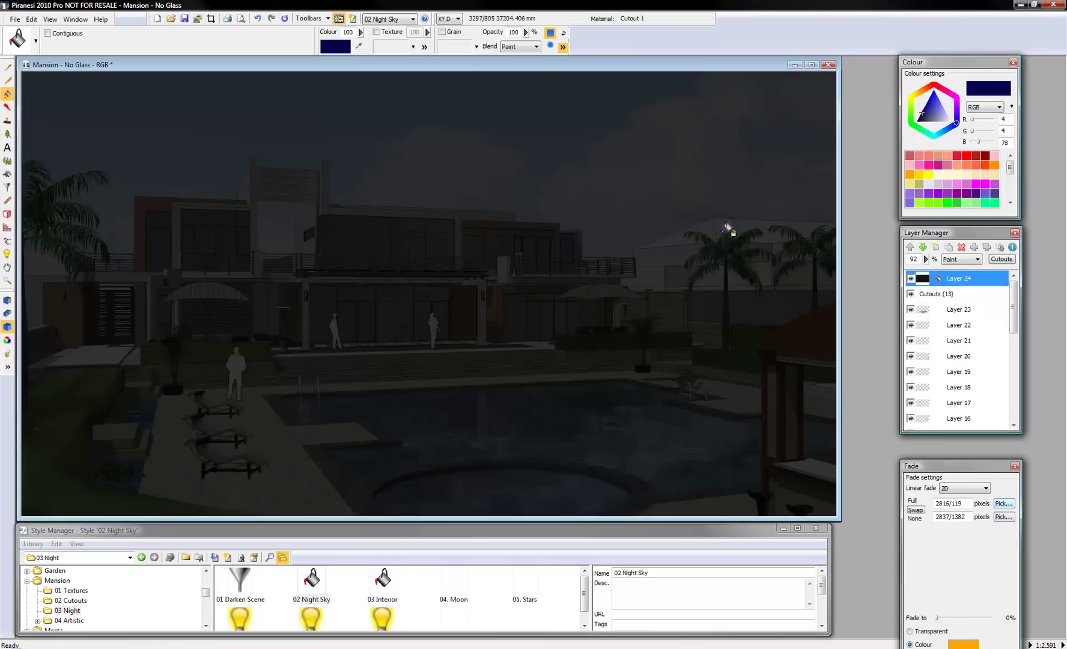
click(1002, 505)
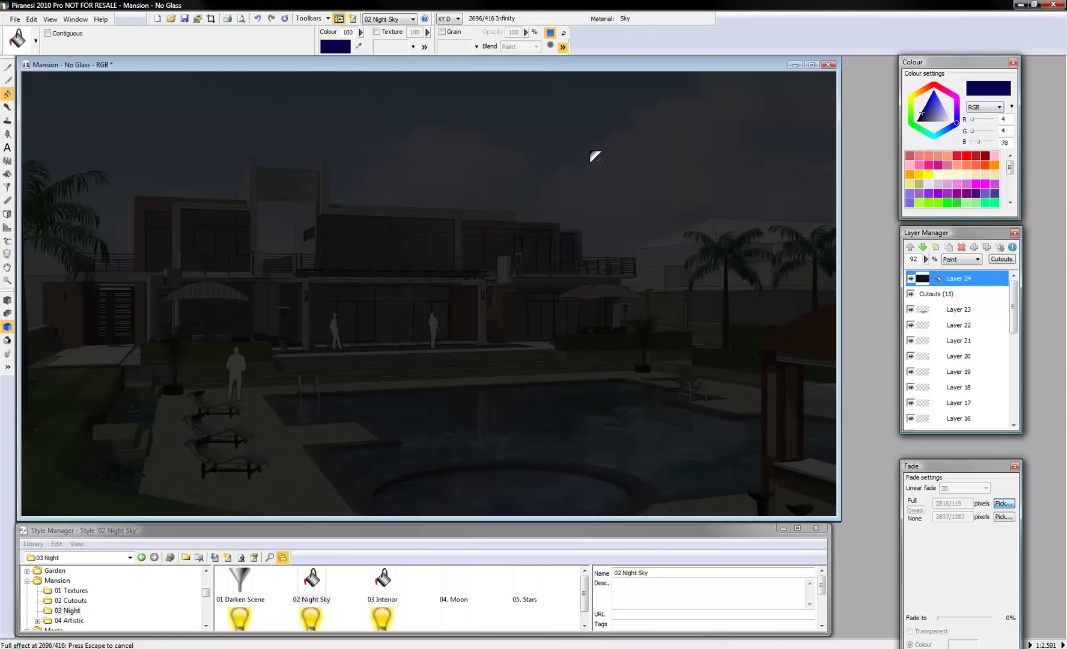
drag(608, 112, 610, 397)
click(626, 111)
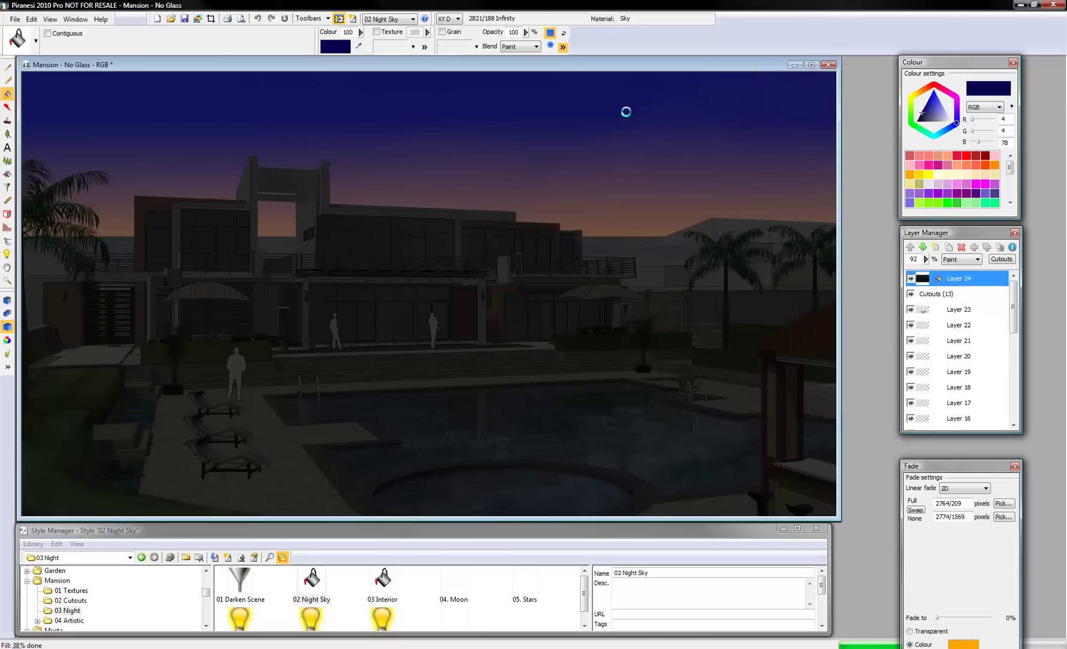
Step: On a new layer, stamp a 04. Moon in the upper-right sky
click(936, 247)
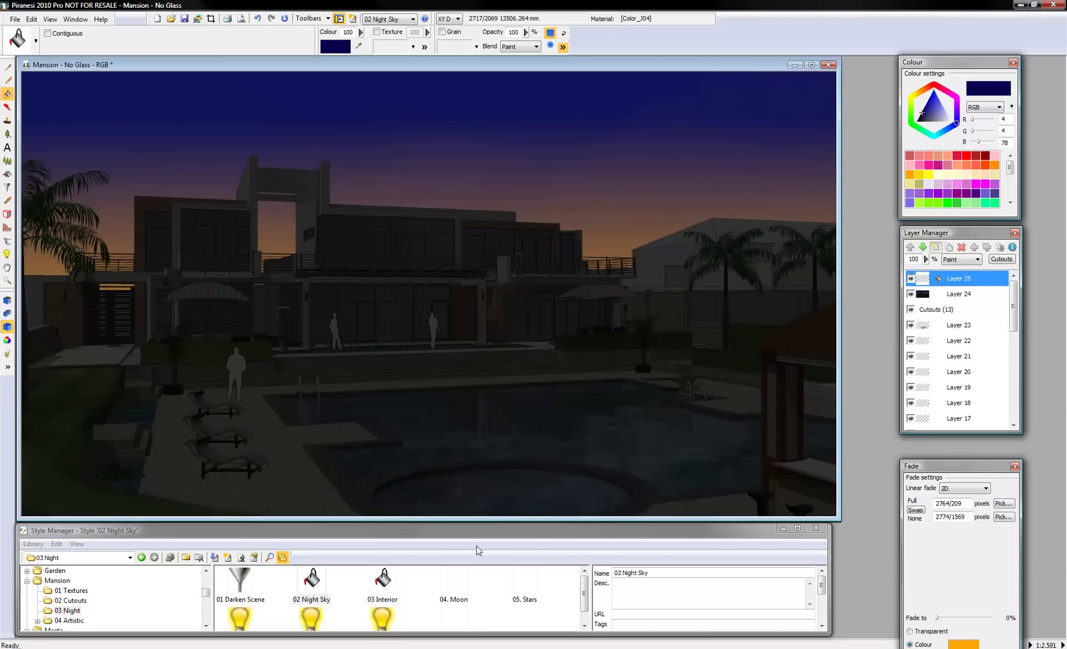
click(453, 582)
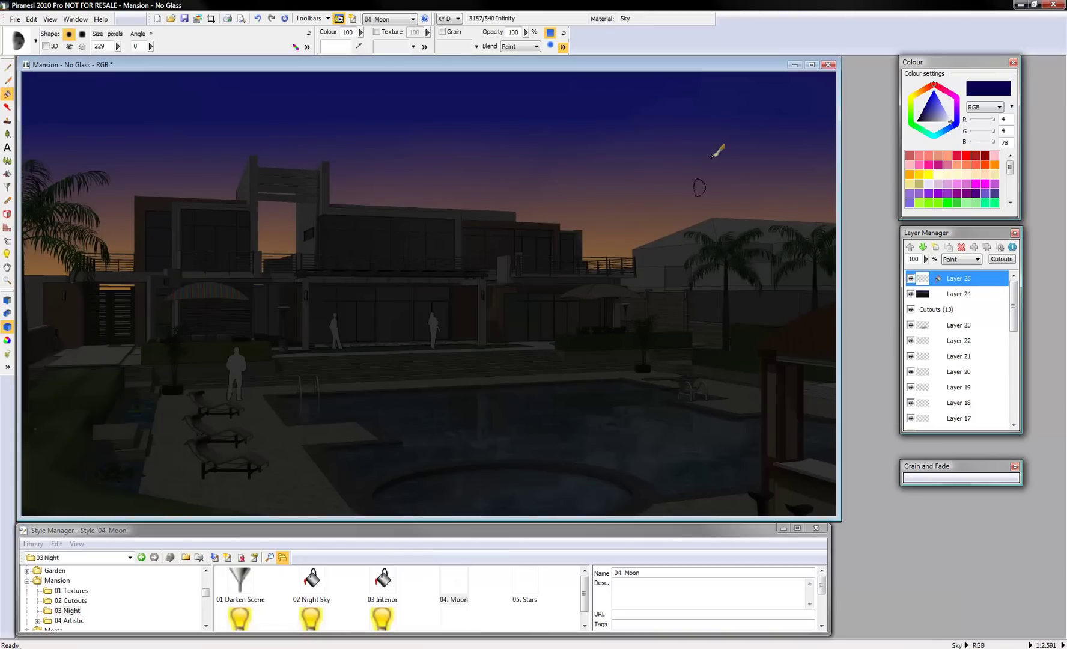
click(801, 103)
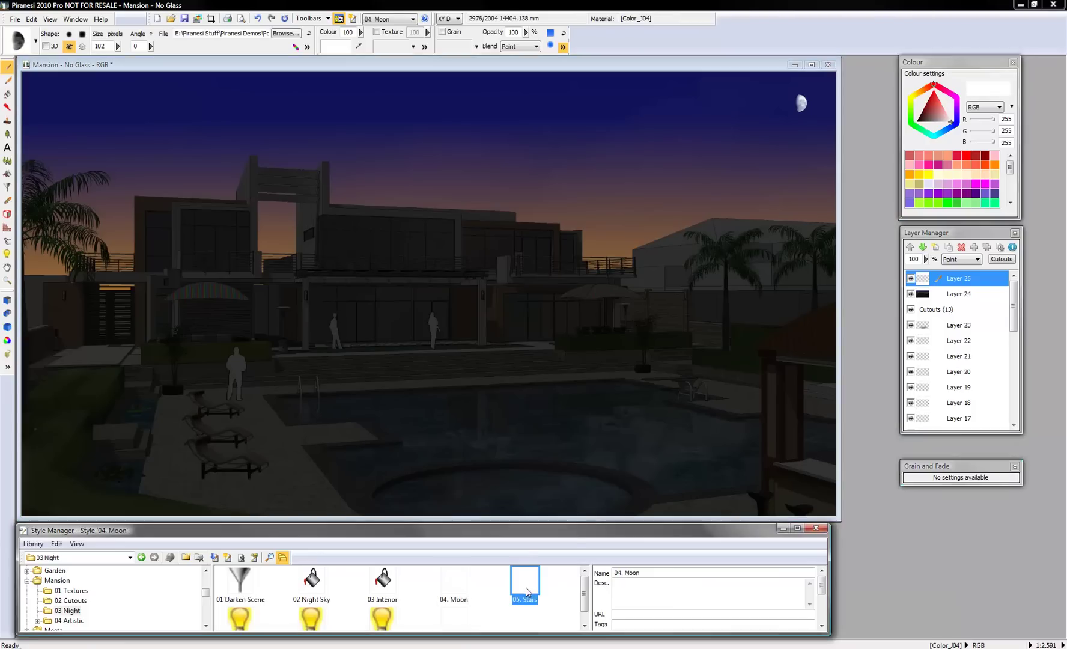
Step: Scatter 05. Stars across the upper-right and upper-left sky
click(526, 592)
click(633, 110)
click(699, 100)
click(699, 123)
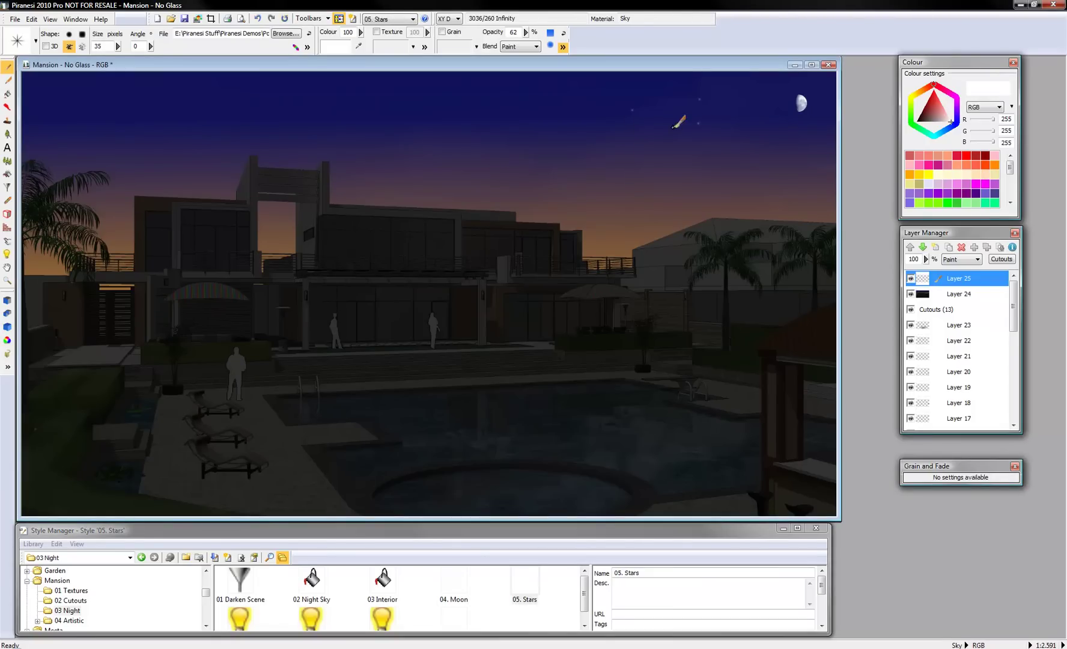
click(141, 107)
click(122, 95)
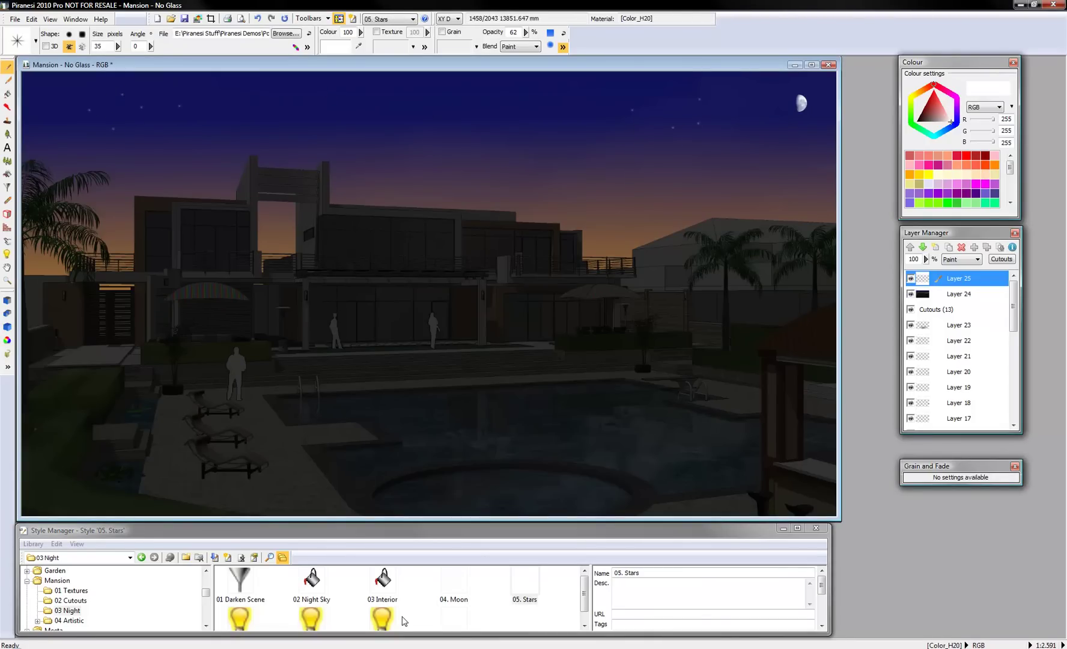
click(395, 594)
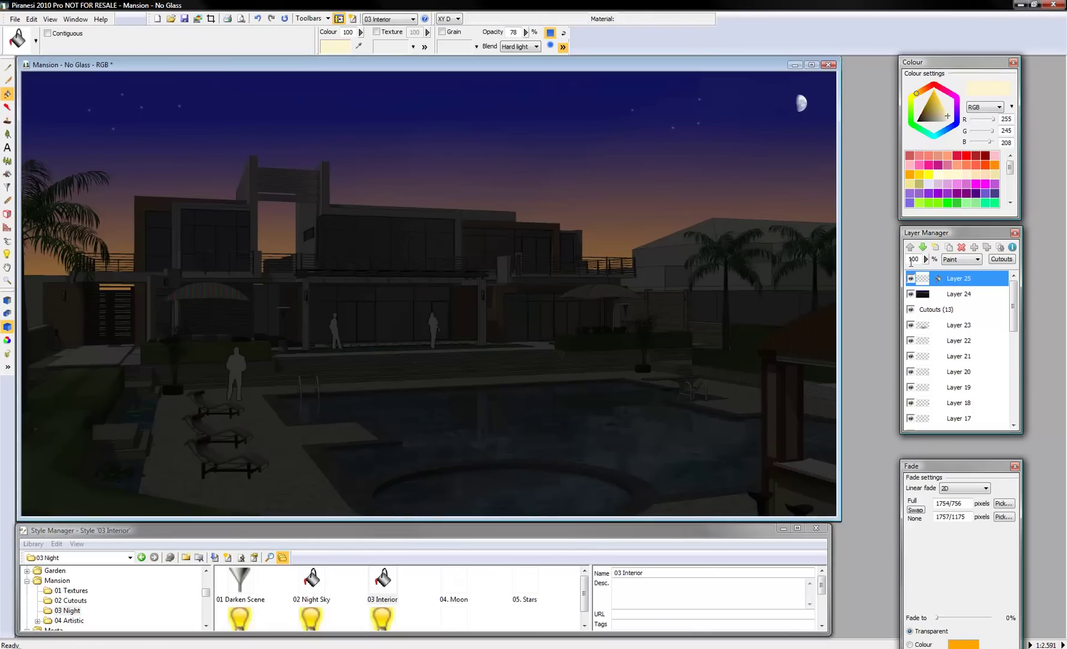
Step: Add a Light-blend layer and fill the windows with the warm 03 Interior glow
click(935, 247)
click(954, 261)
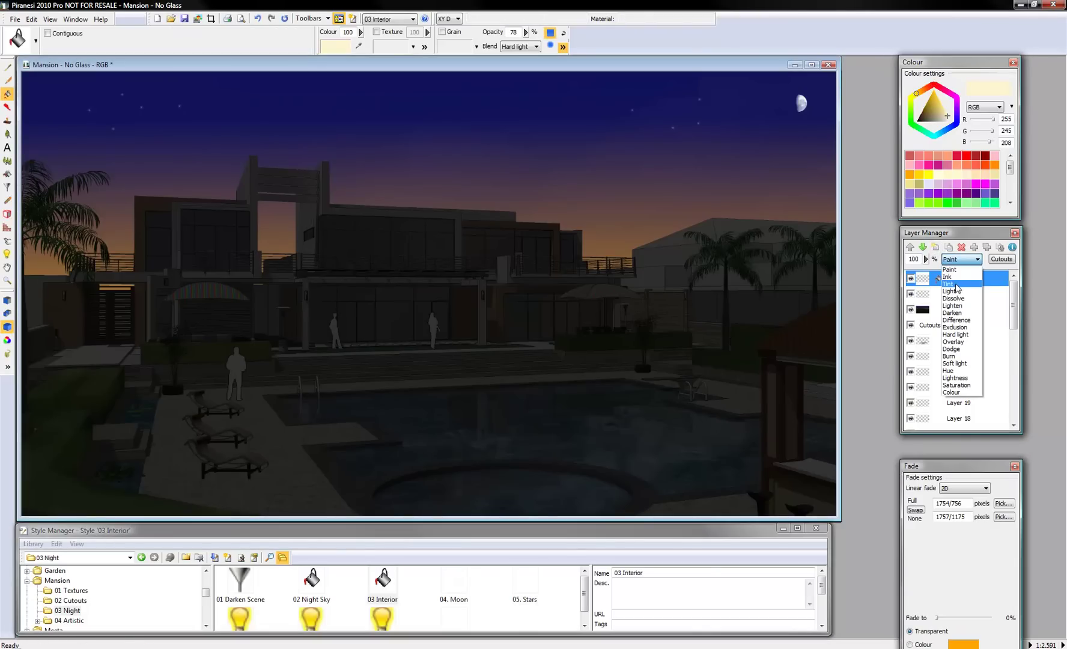
click(960, 298)
click(368, 253)
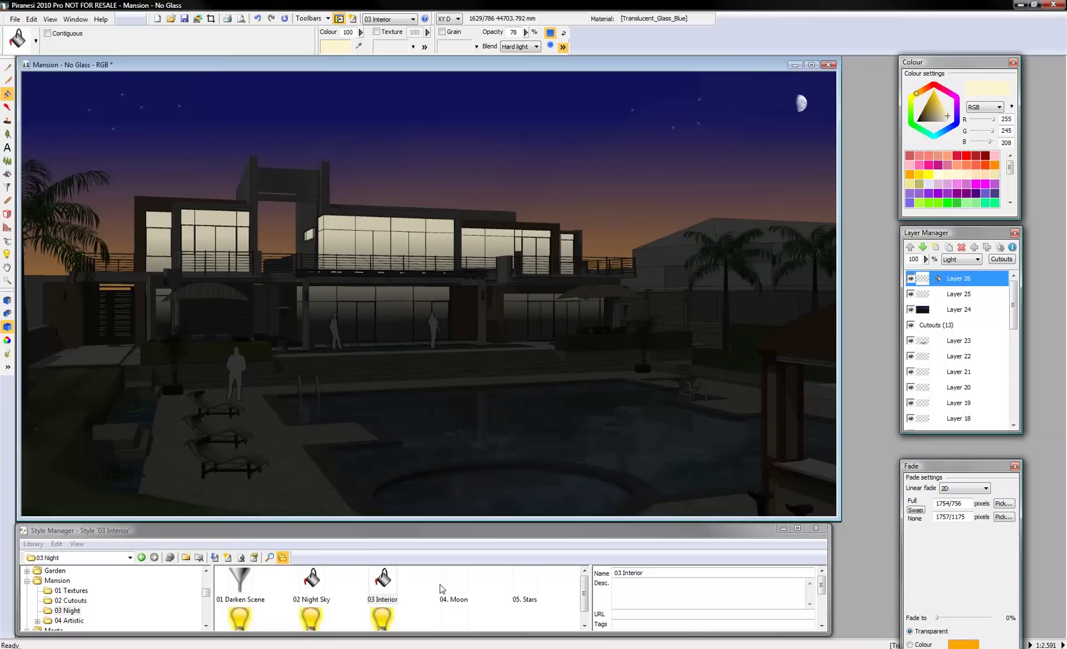
Step: Place point lights on the facade with 06 Light 01 and 08 Light 03, then show Mansion - Night
click(240, 622)
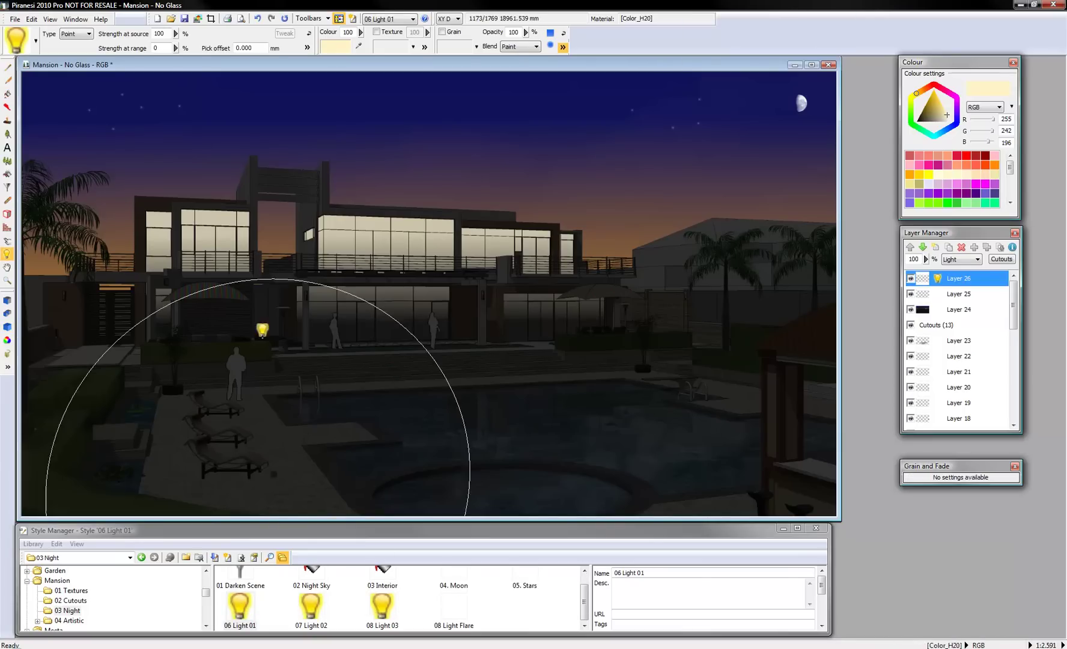
click(256, 174)
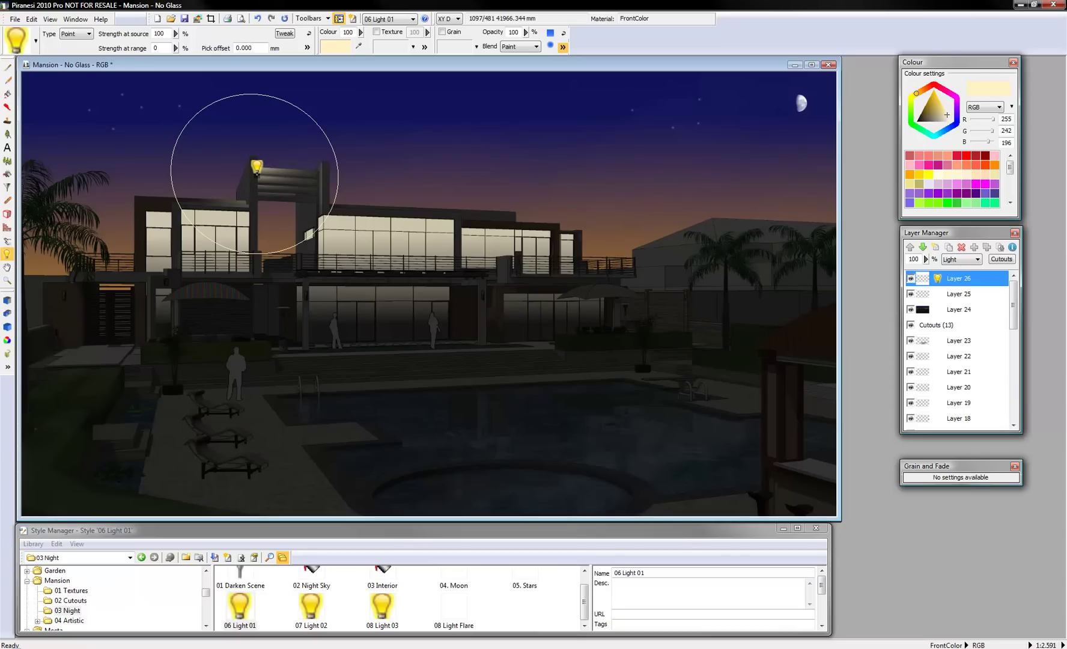
click(383, 607)
click(303, 293)
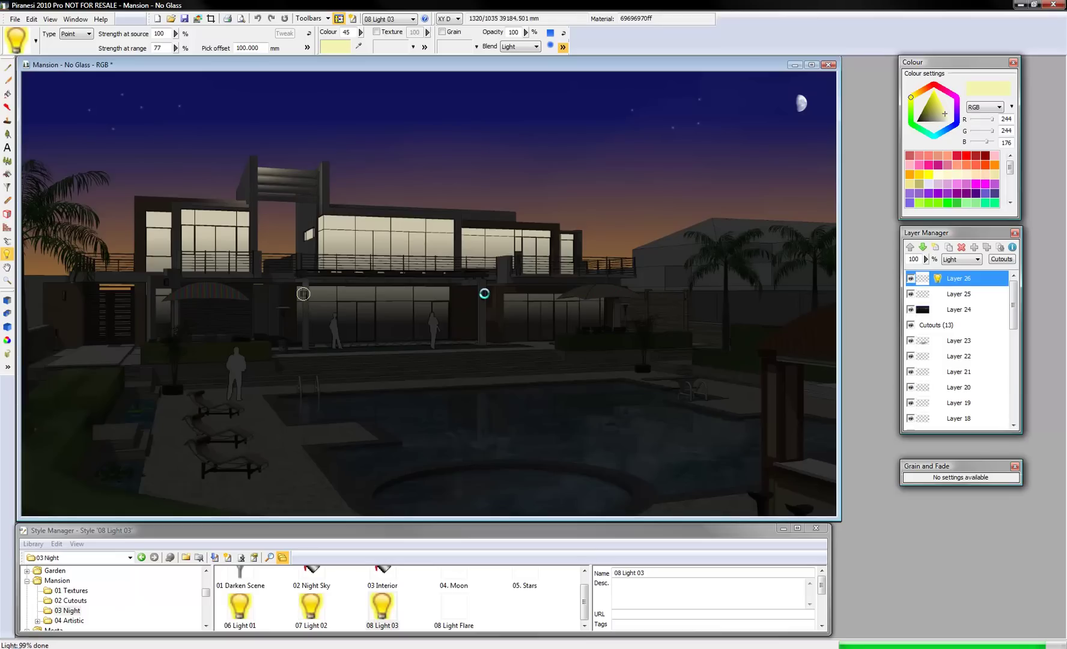
scroll(484, 294, up, 2)
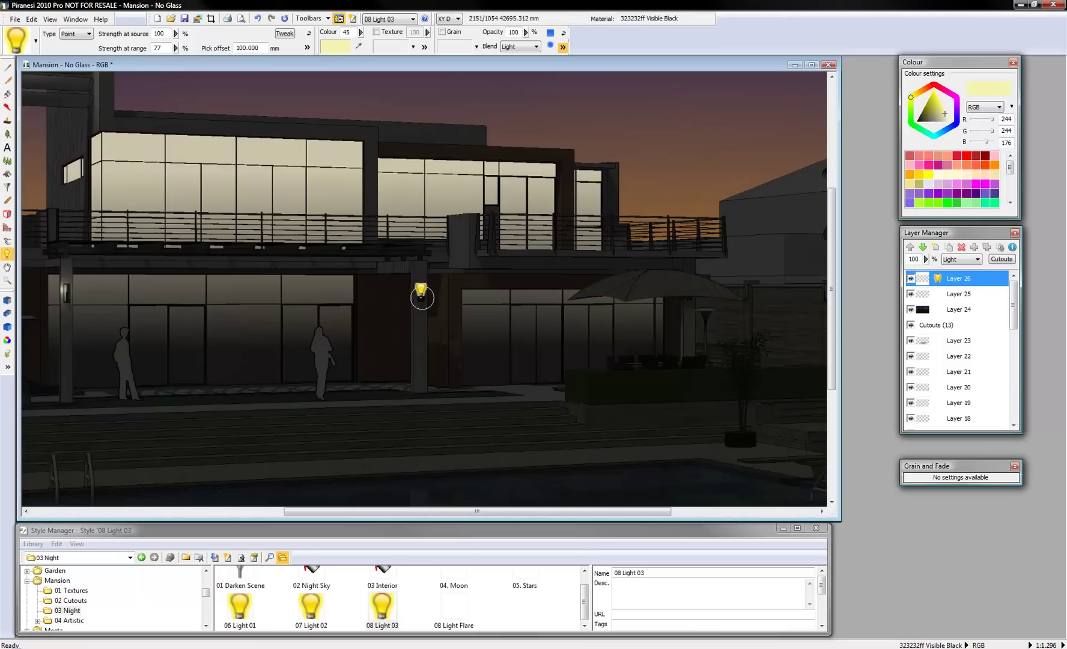
click(421, 298)
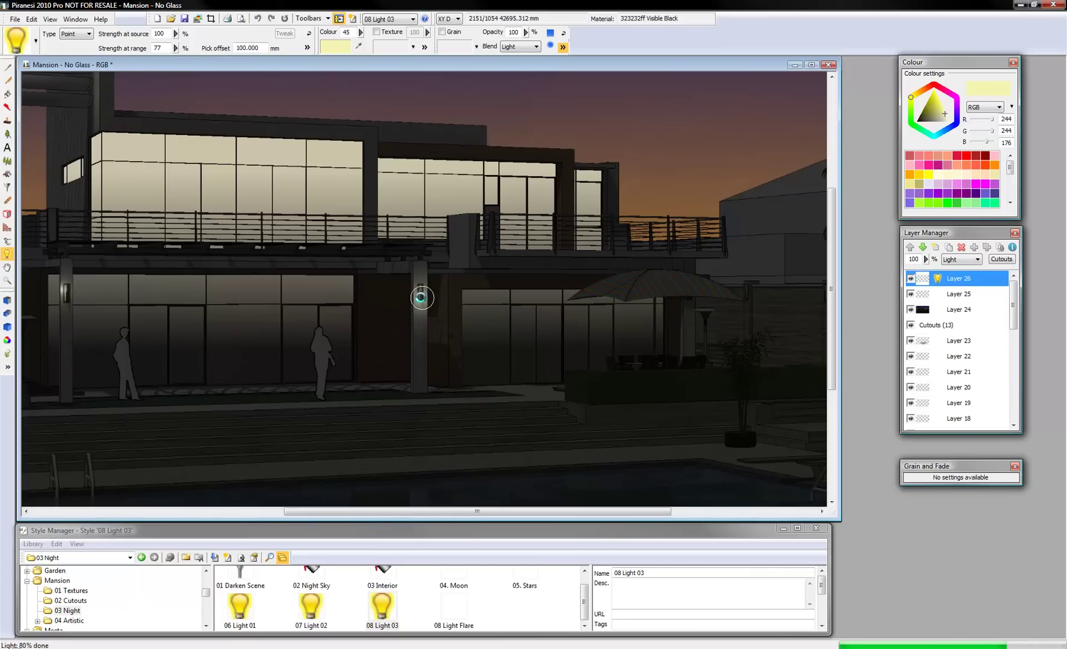
scroll(420, 297, down, 3)
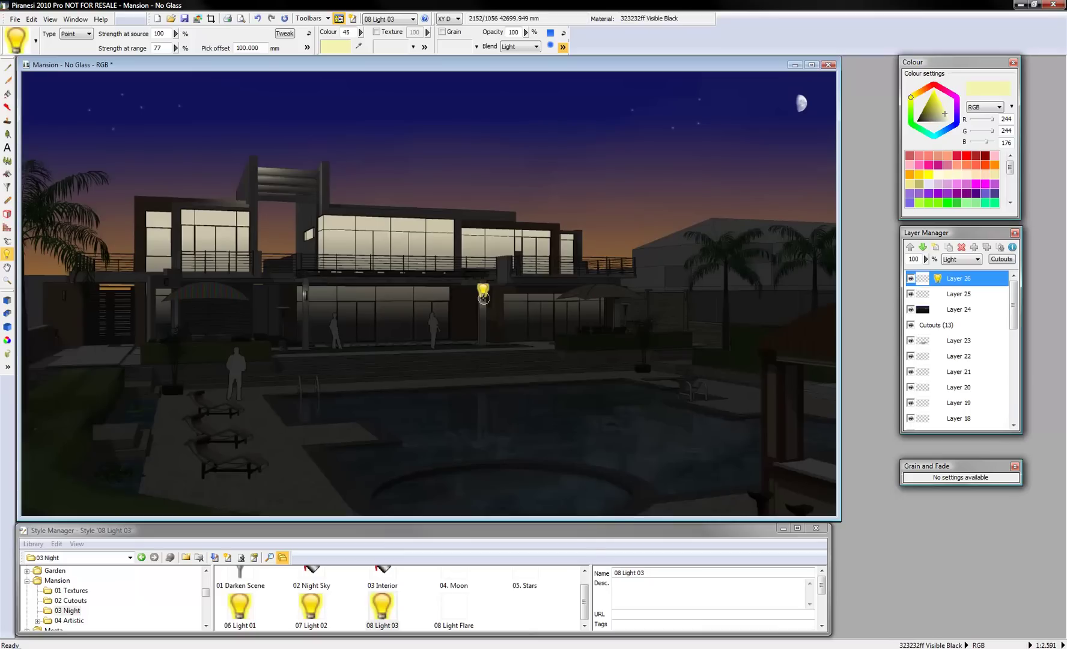
click(795, 65)
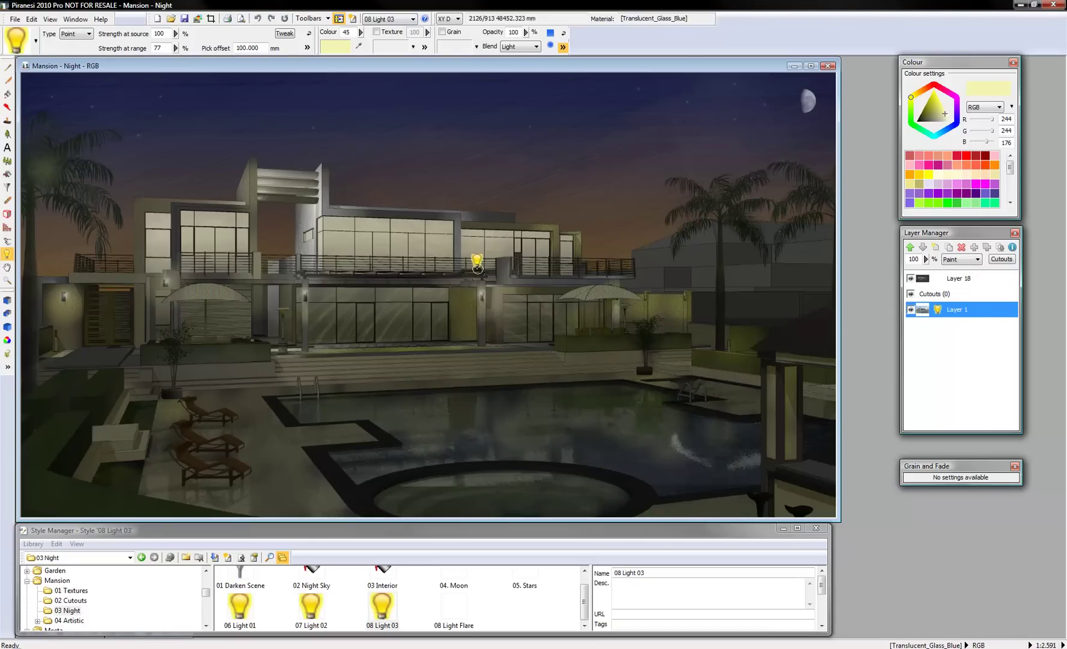
Step: Return to Mansion - No Glass and hide night Layers 24–26 to restore the daytime render
drag(511, 538, 719, 535)
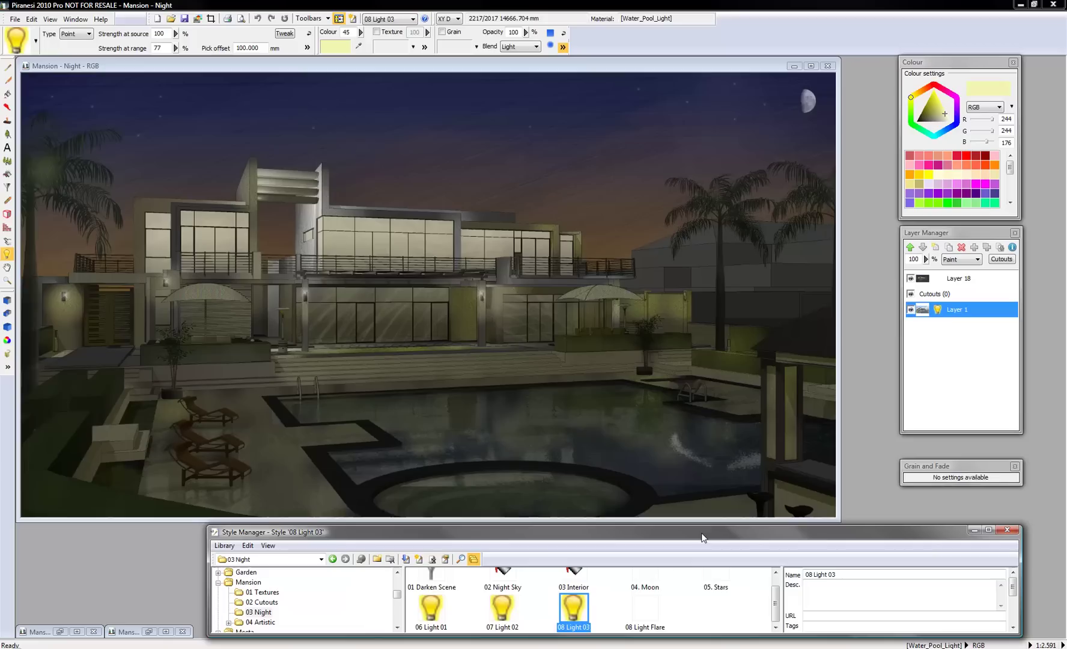
click(69, 634)
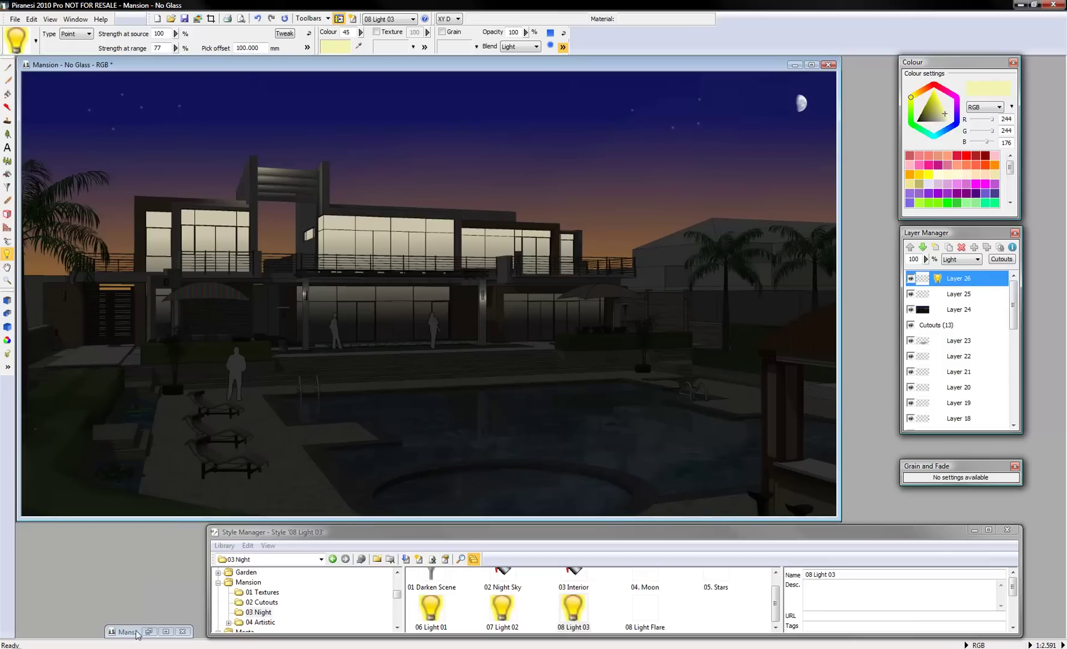
click(911, 295)
click(911, 309)
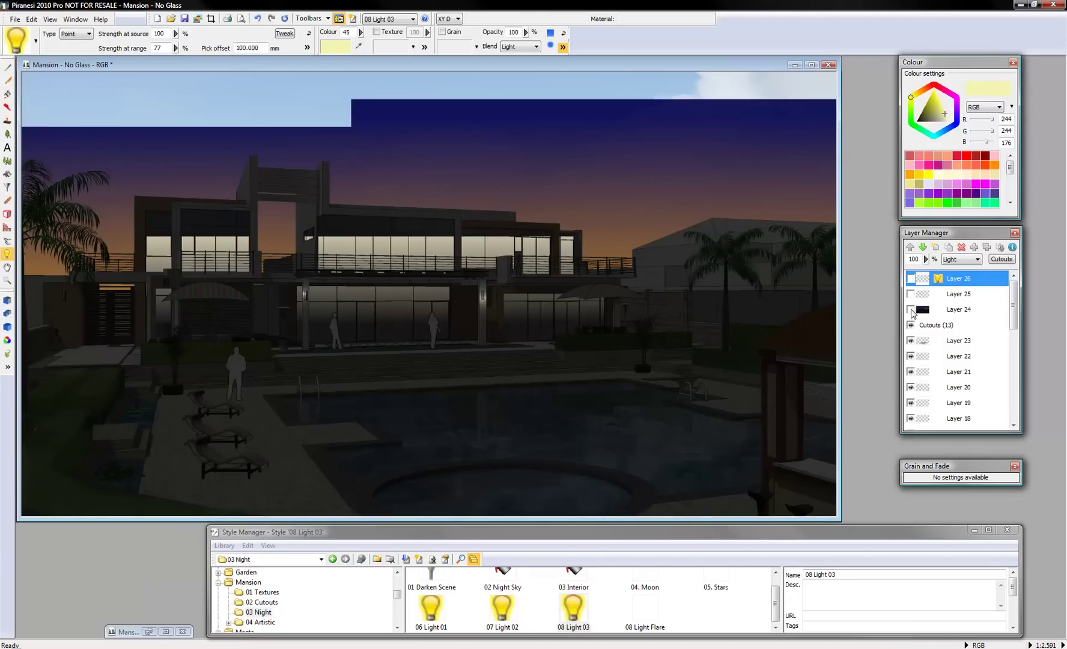
drag(748, 536, 560, 536)
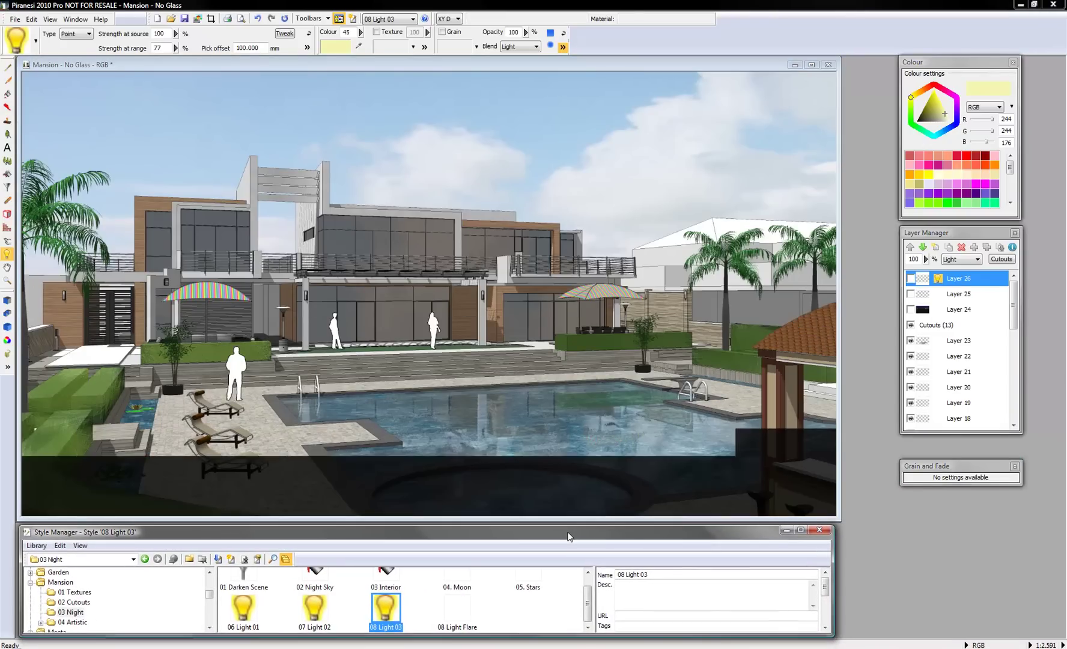
Step: Fill new Layer 27 with 04 Artistic's 01 Artistic 01 sketch, toggling it off and on to compare
click(935, 247)
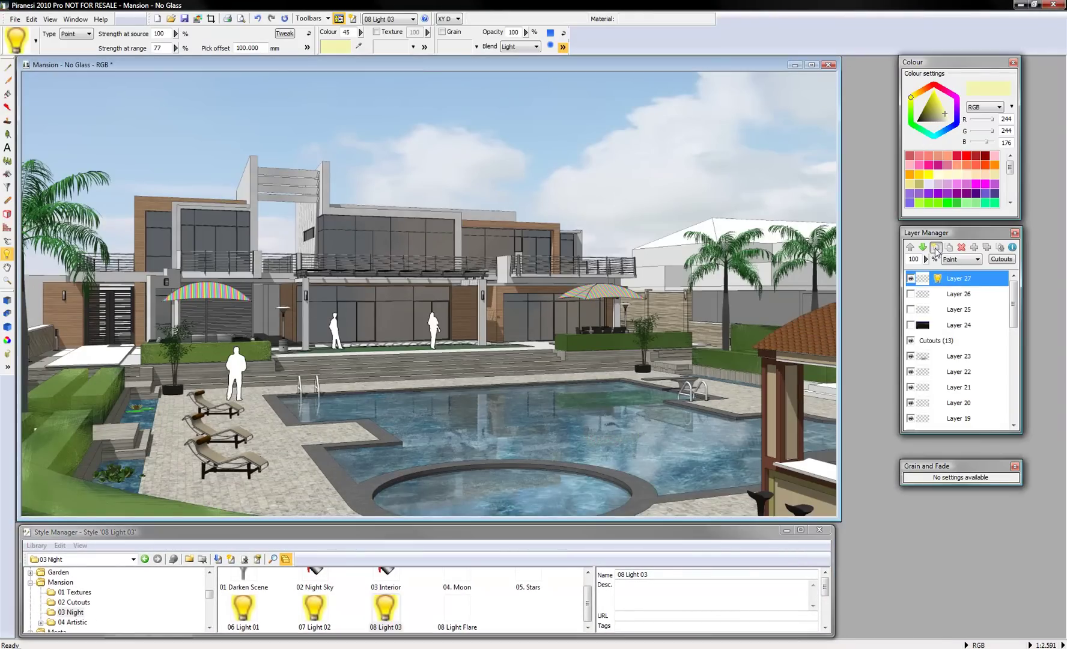
click(74, 622)
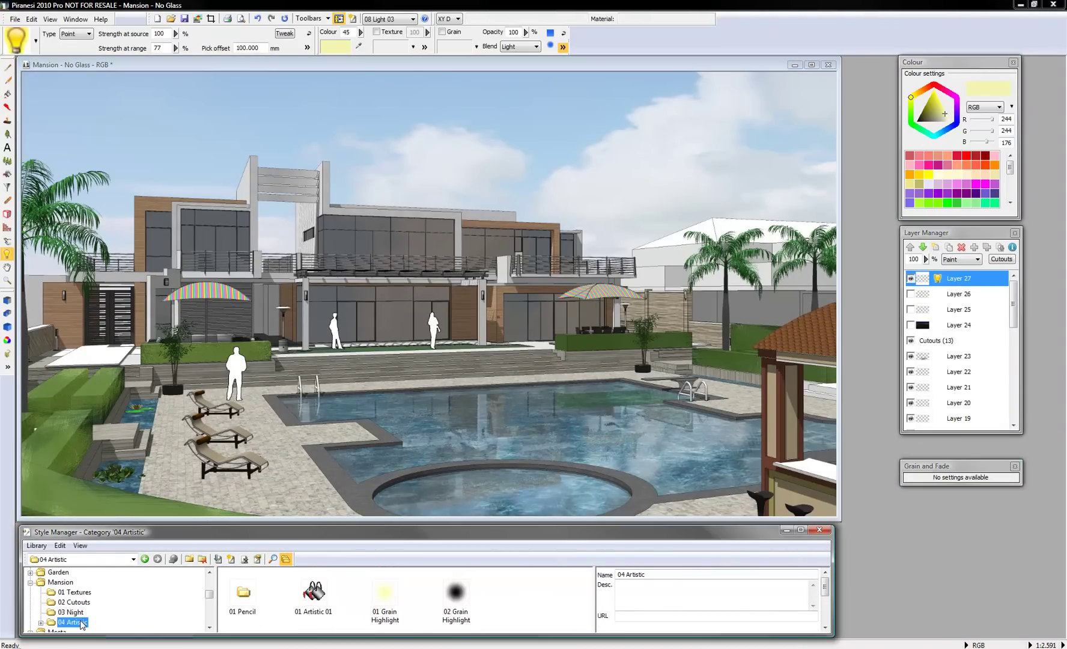
click(321, 593)
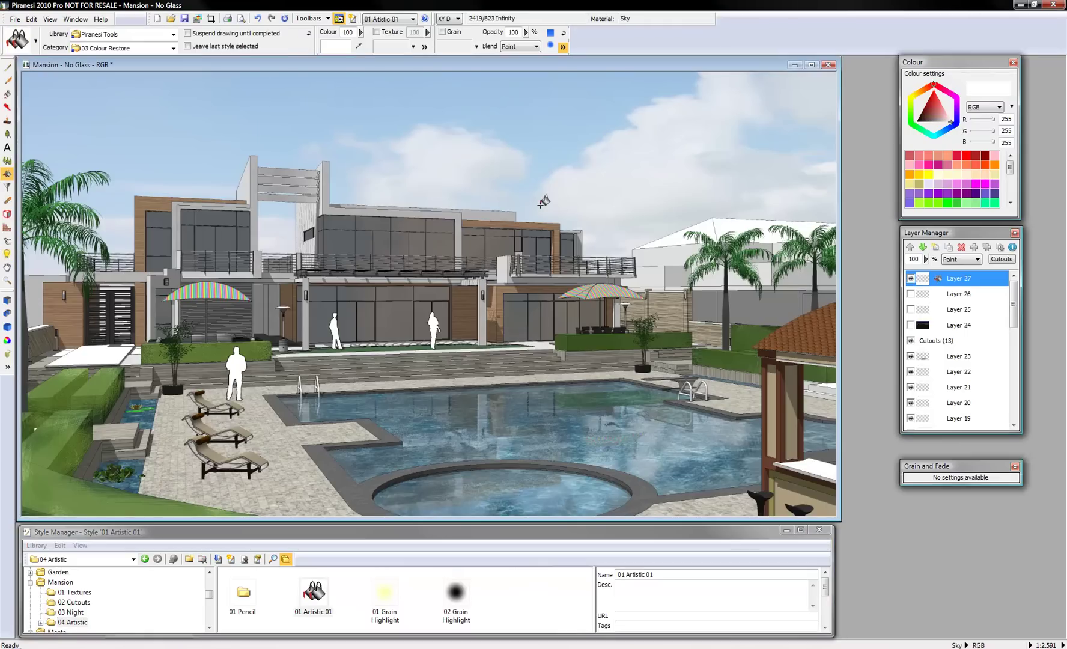
click(541, 205)
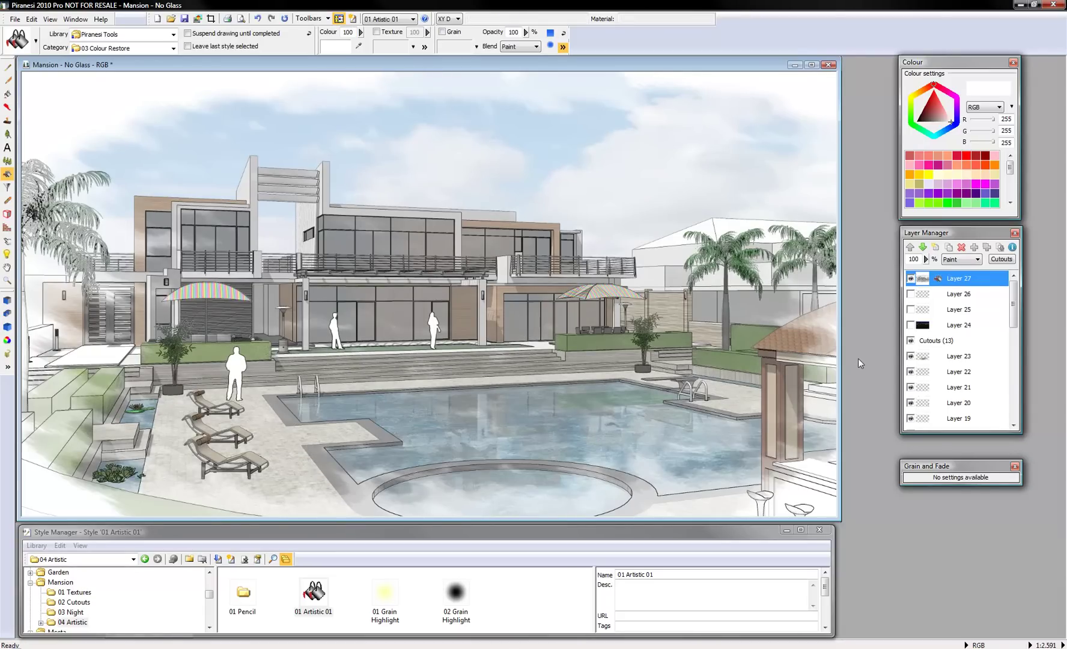
click(911, 279)
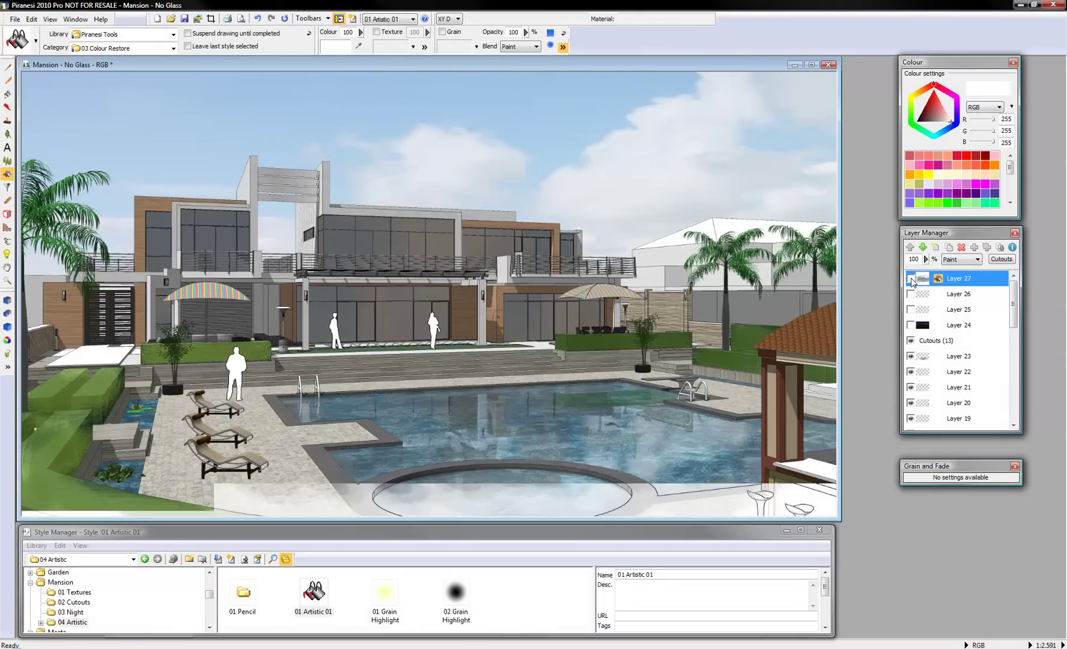
click(911, 279)
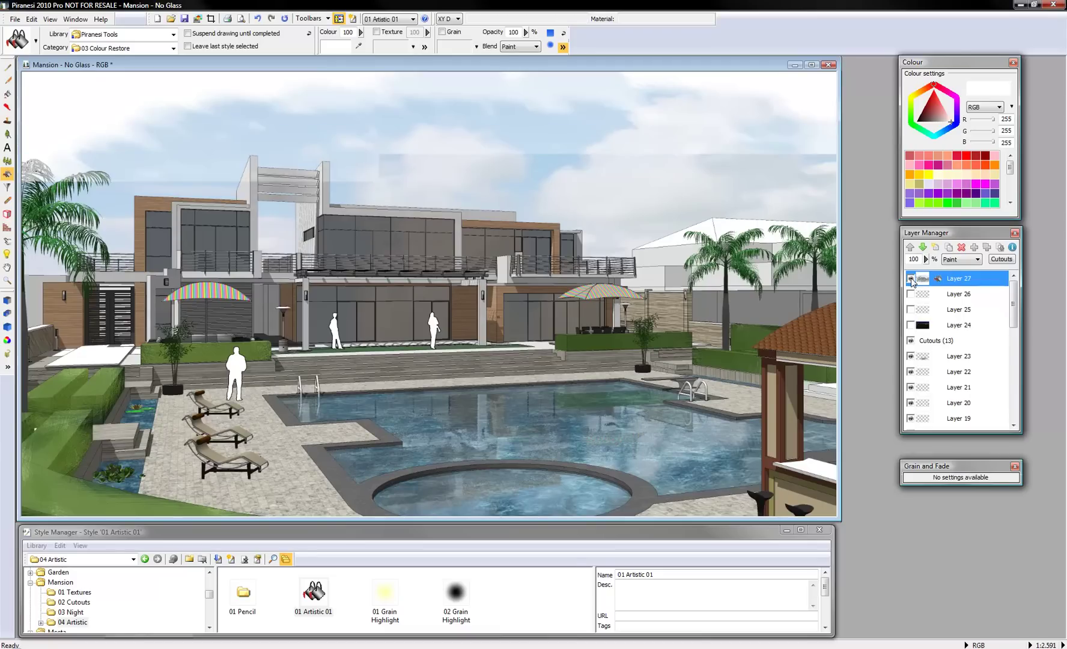